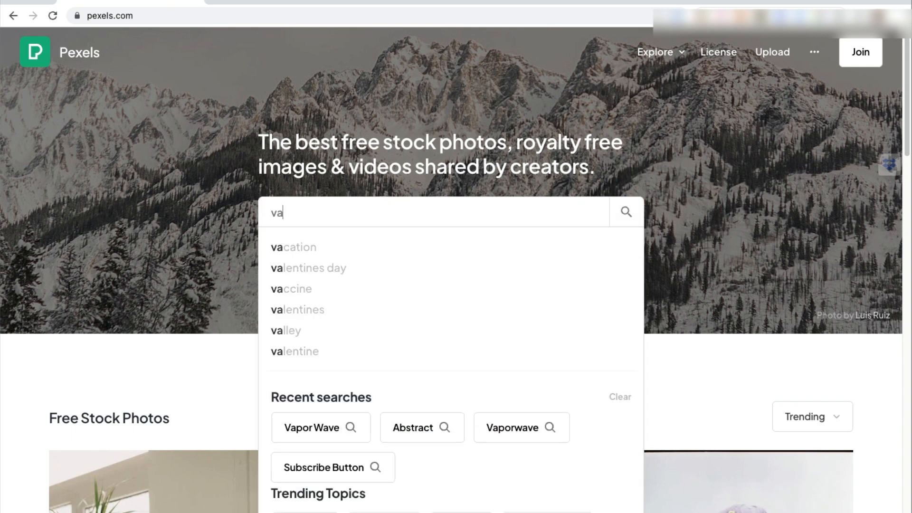
Step: Search the stock site for vaporwave
text(ave)
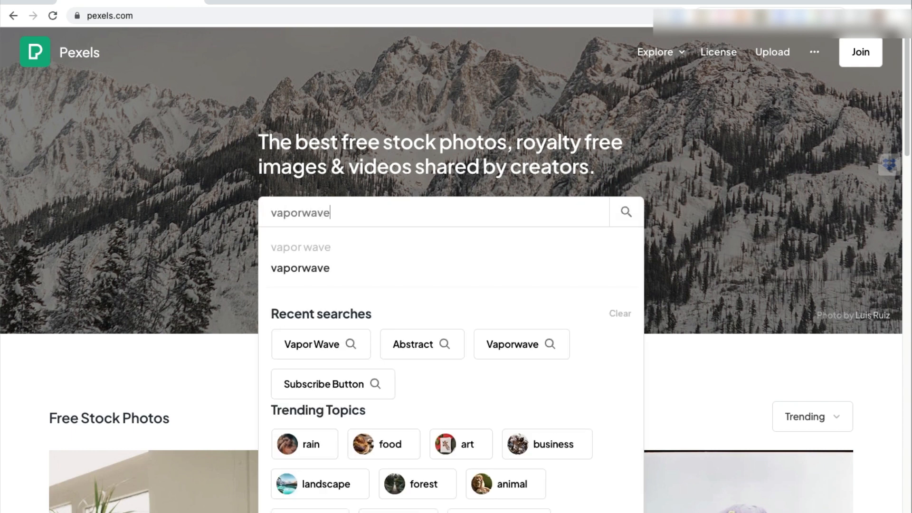
key(Return)
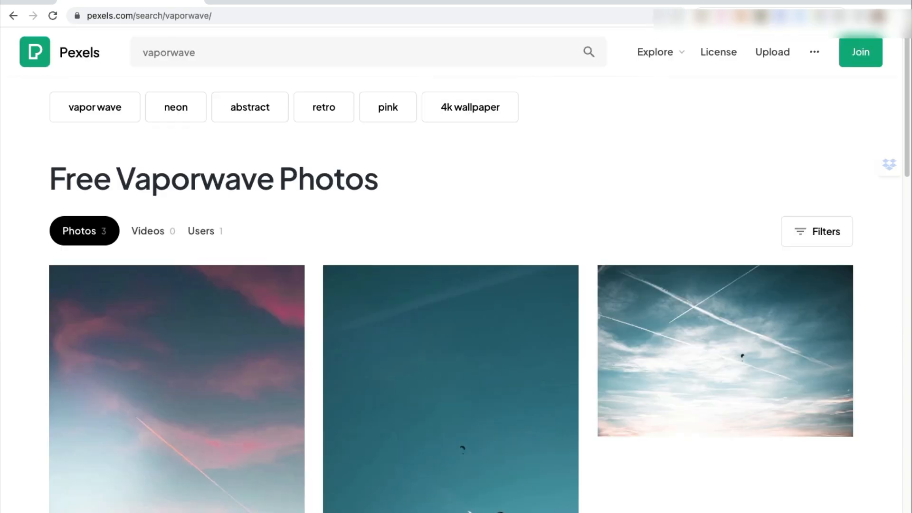
Step: Open the abstract related search and switch the results to videos
click(250, 107)
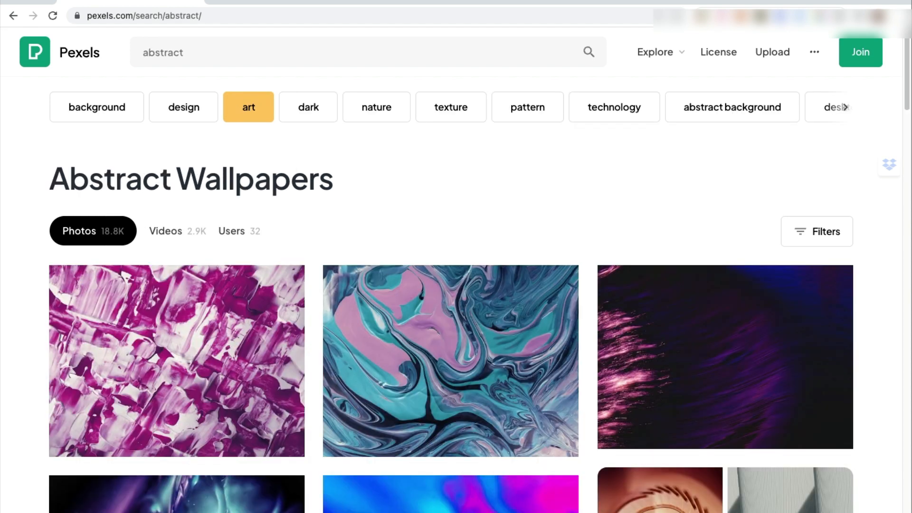
click(166, 231)
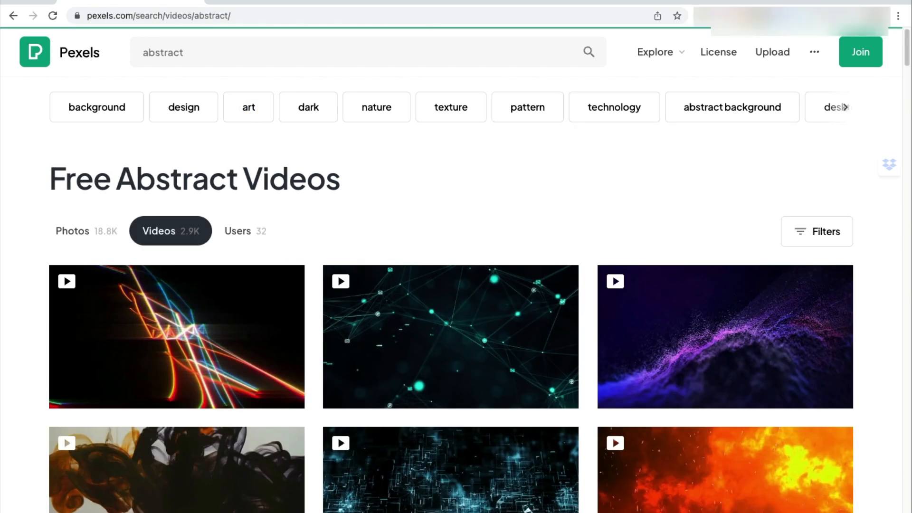
scroll(451, 297, down, 1)
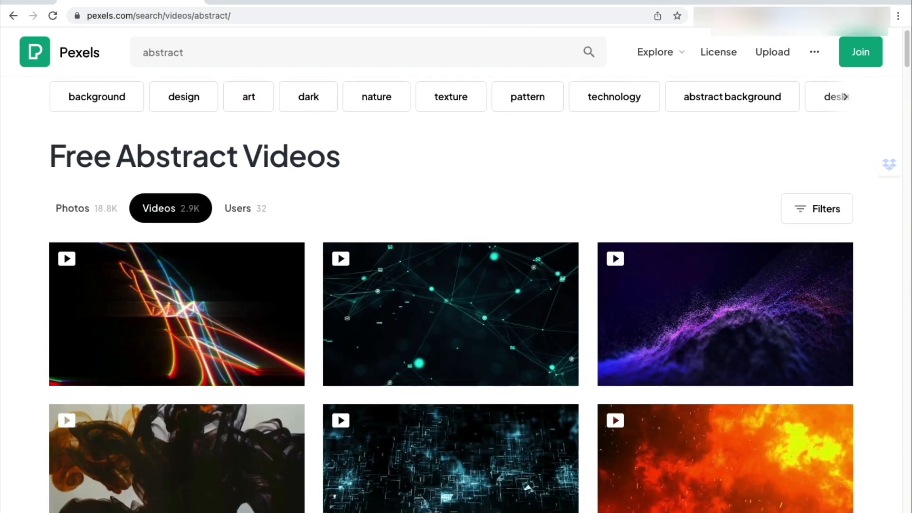
Step: Download the purple particle wave video to the Desktop as video01 and close its preview
click(713, 314)
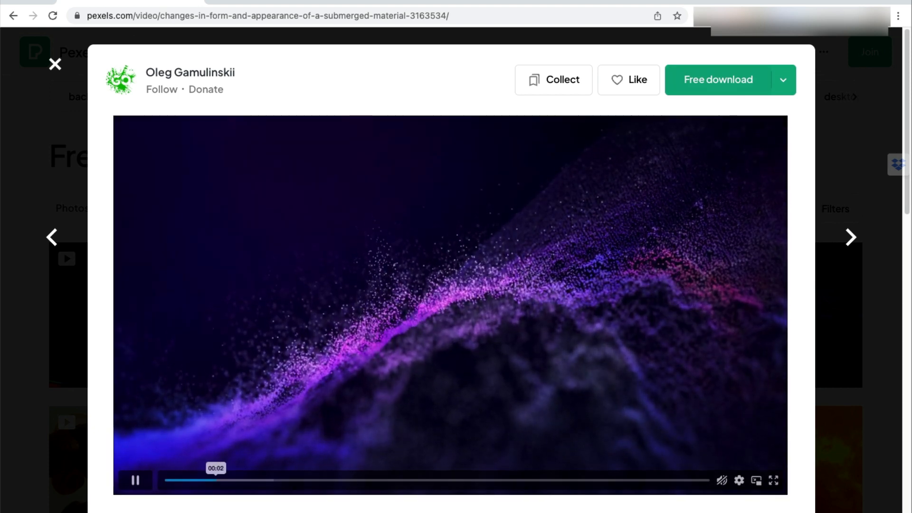
click(718, 80)
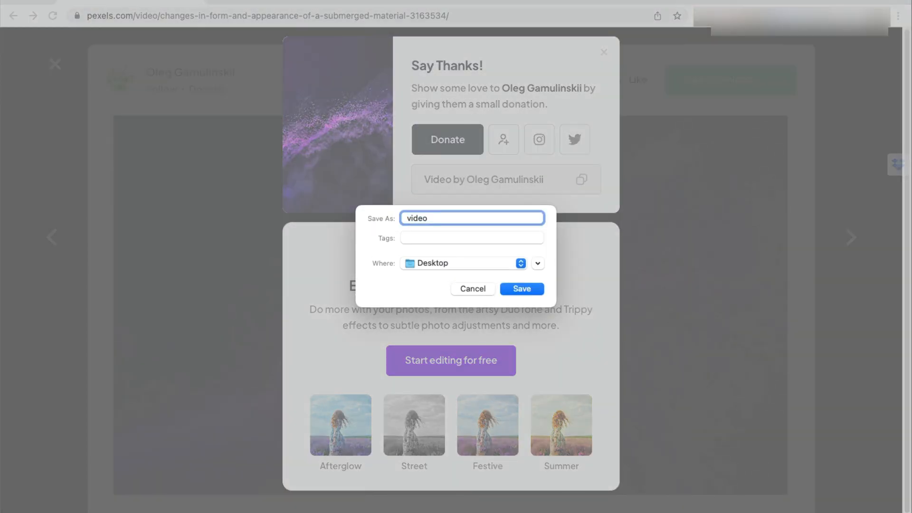
text(01)
key(Return)
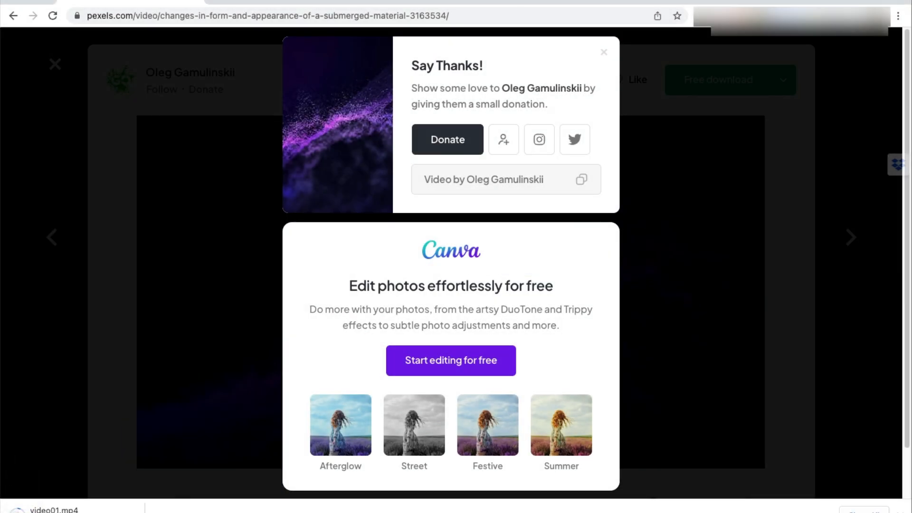
key(Escape)
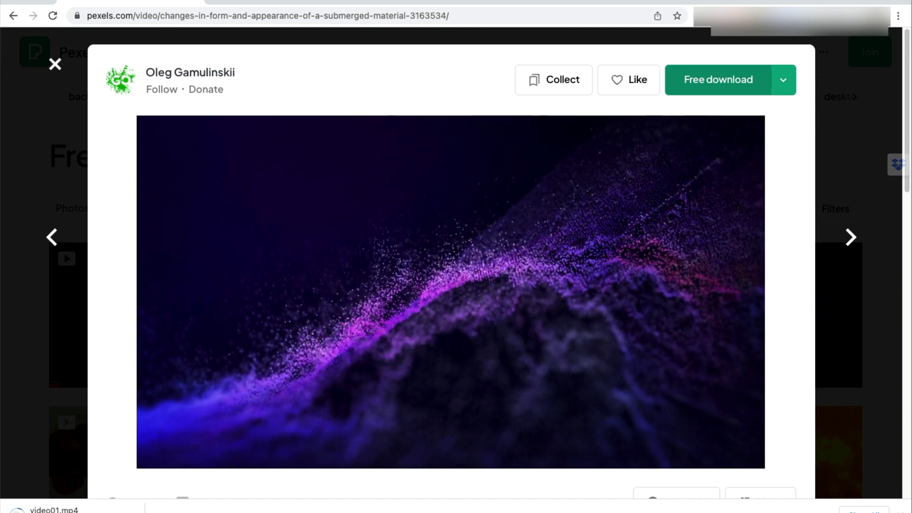
key(Escape)
Step: Download the colored paint balls video to the Desktop as video02 and close its preview
scroll(456, 285, down, 3)
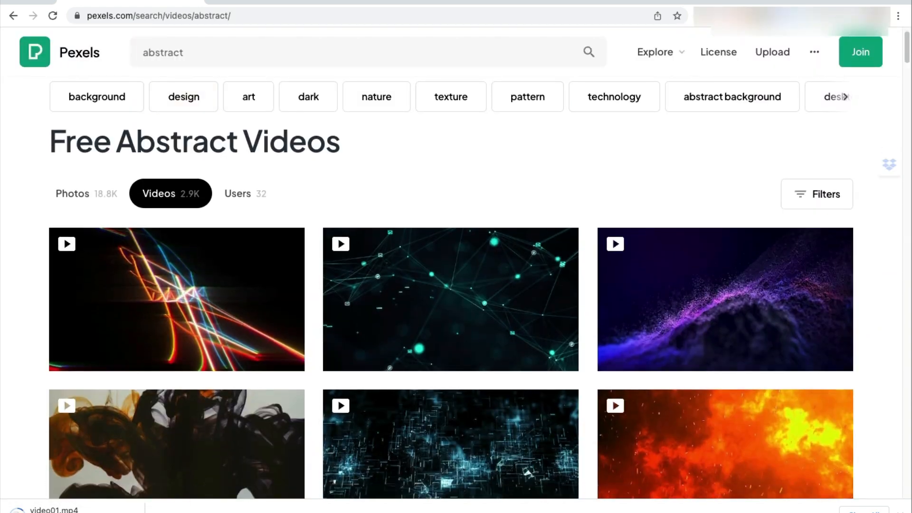
scroll(361, 128, down, 3)
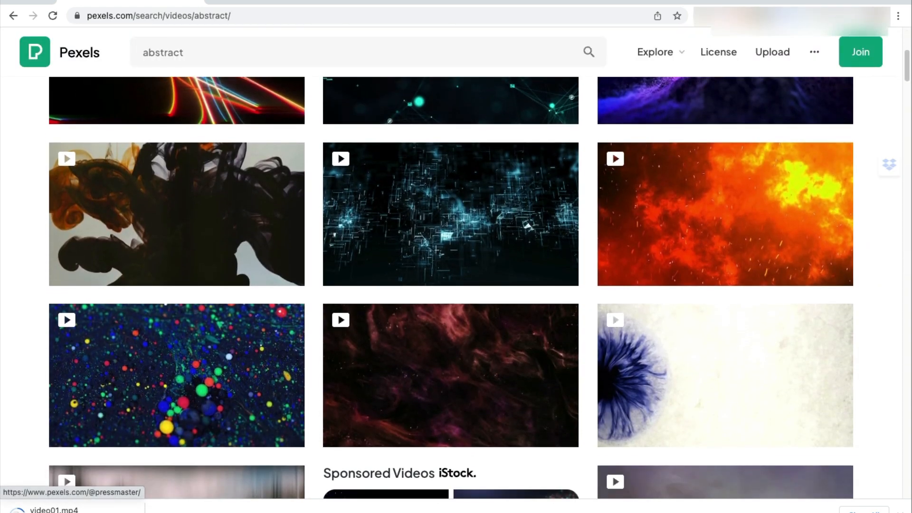
scroll(441, 214, down, 1)
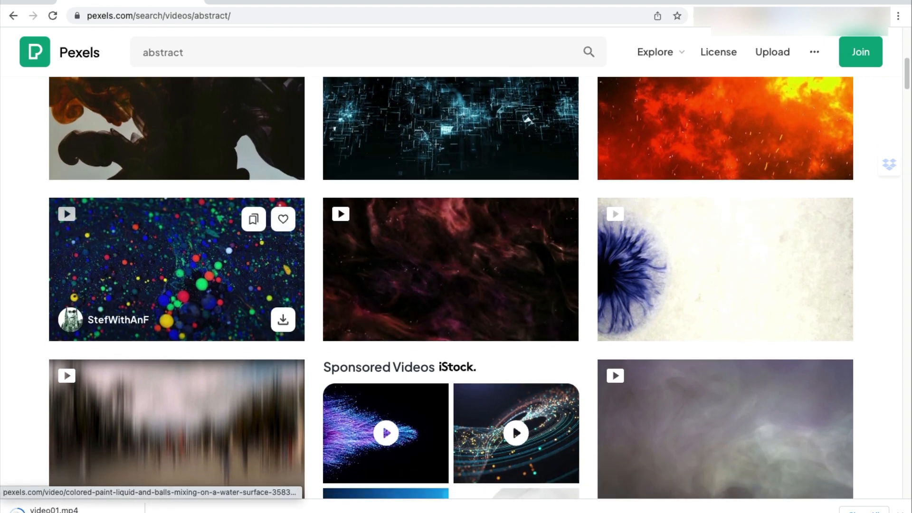
click(176, 269)
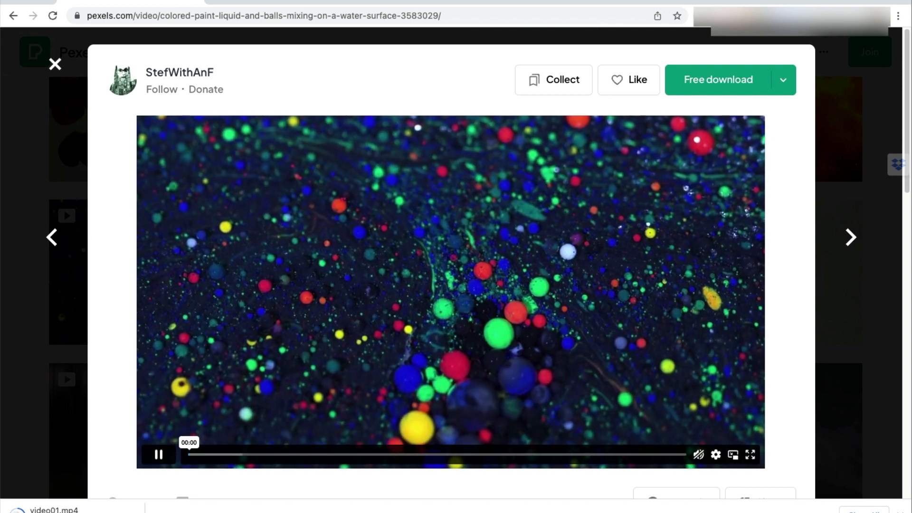
click(718, 79)
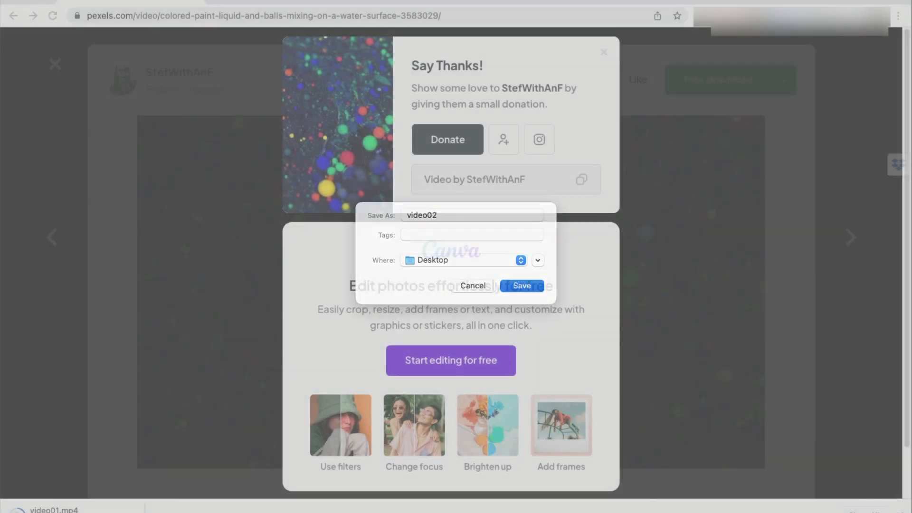
key(Return)
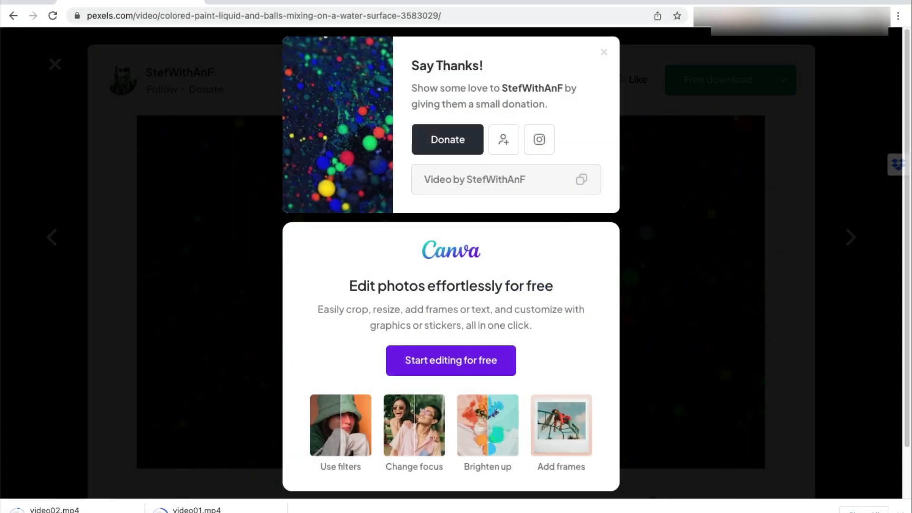
key(Escape)
key(Escape)
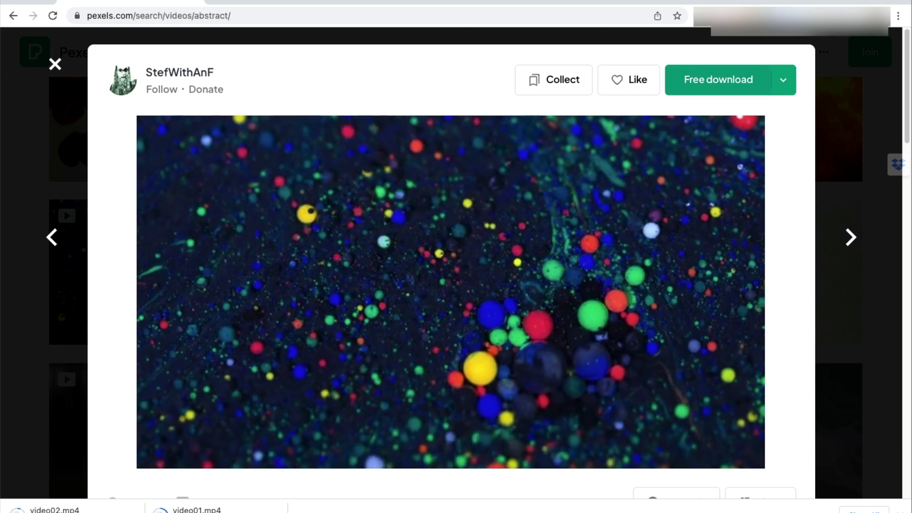
Step: Download the red and yellow swirling paint video to the Desktop as video03
scroll(427, 214, down, 5)
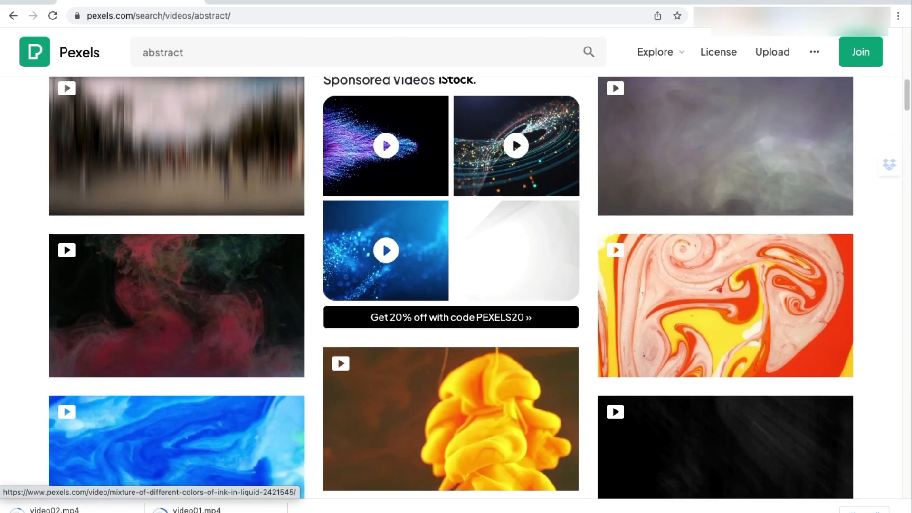
scroll(451, 235, down, 3)
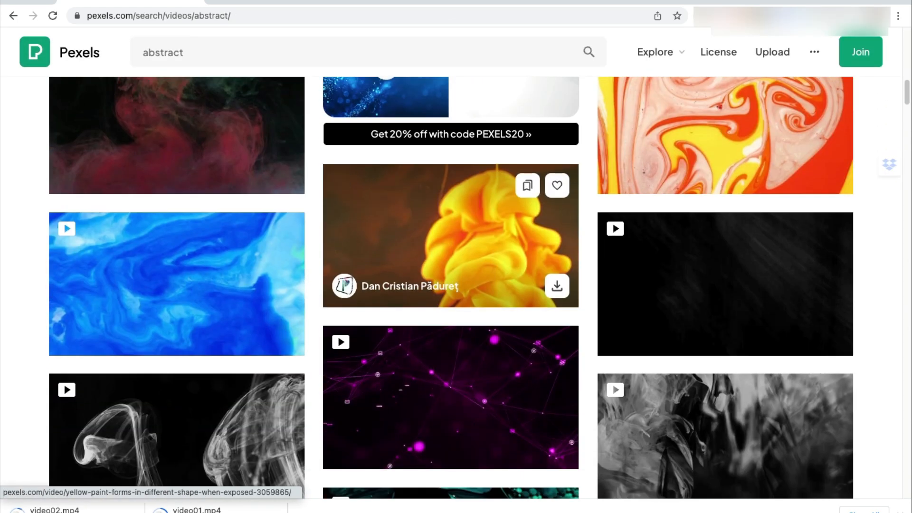
scroll(451, 235, up, 2)
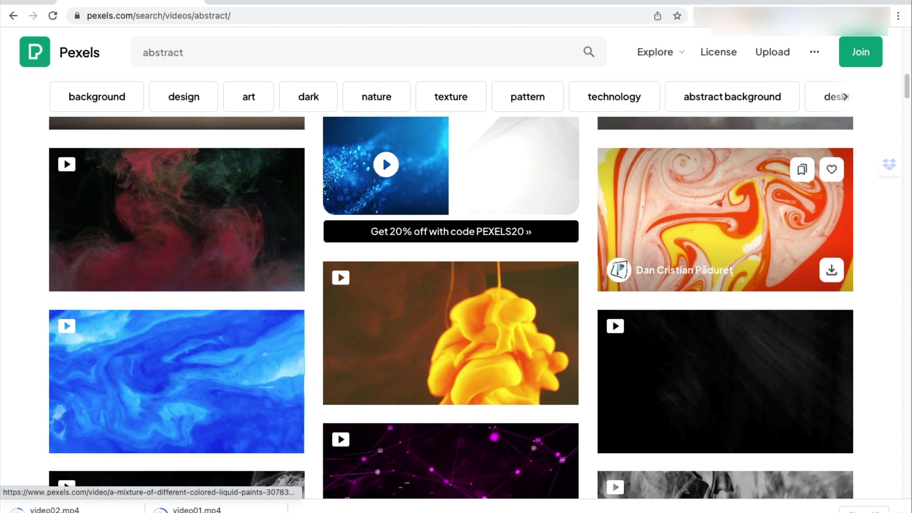
click(725, 219)
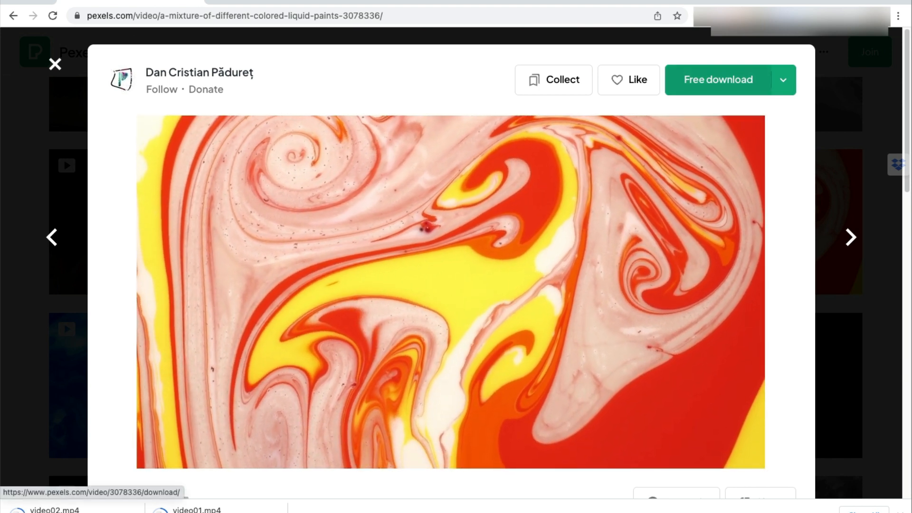
click(718, 79)
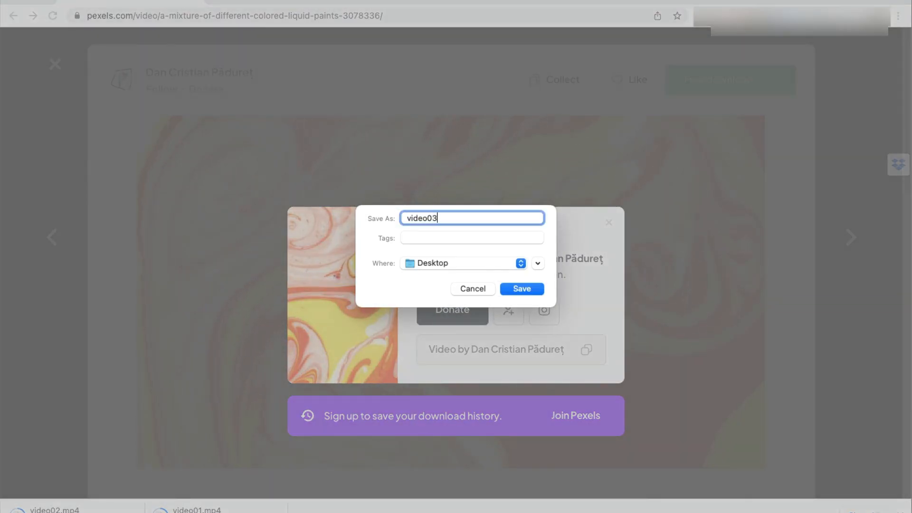
key(Return)
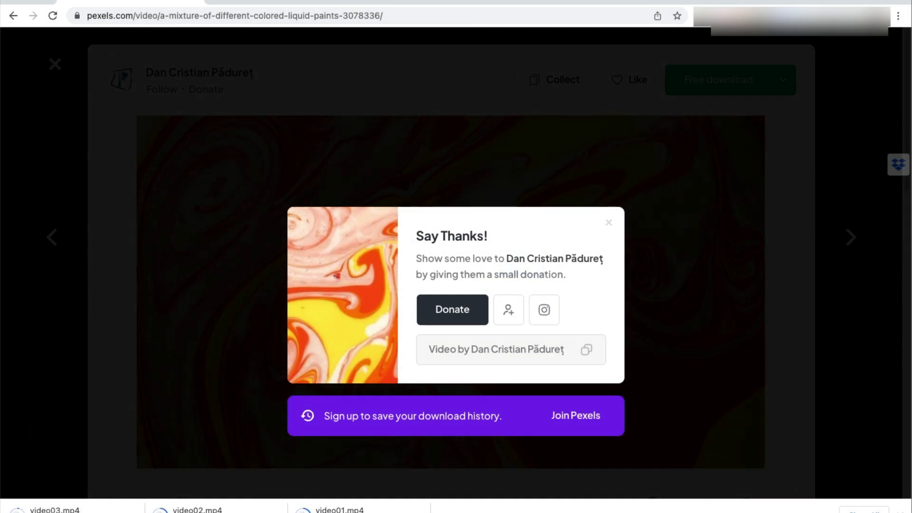
key(Escape)
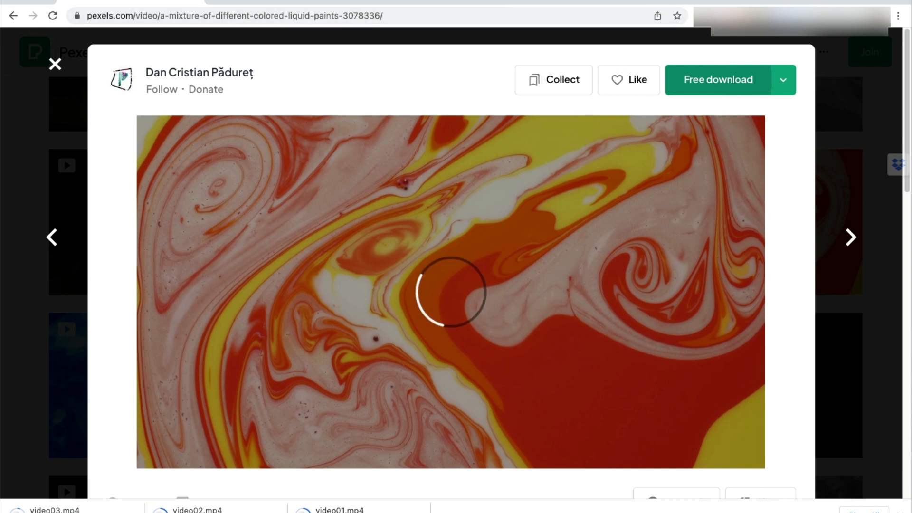
Step: Minimize the browser and launch iMovie through Spotlight search
key(super+m)
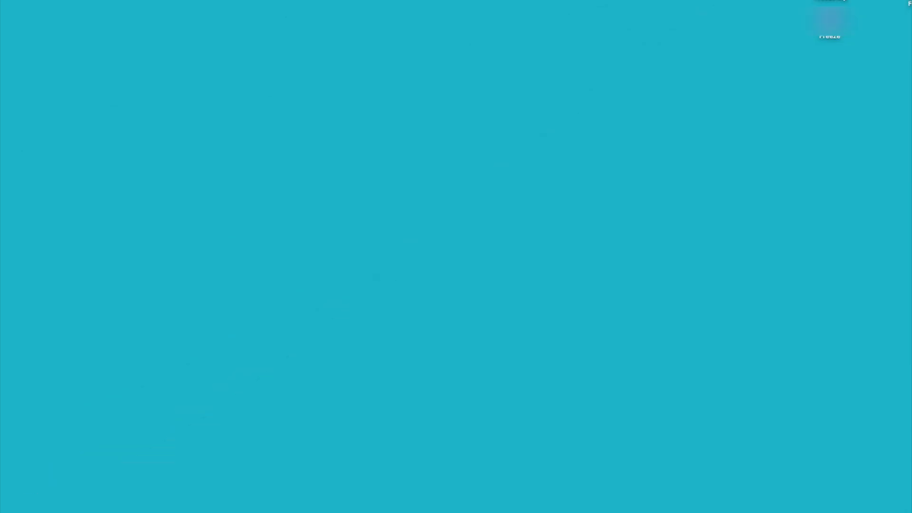
key(super+space)
text(imov)
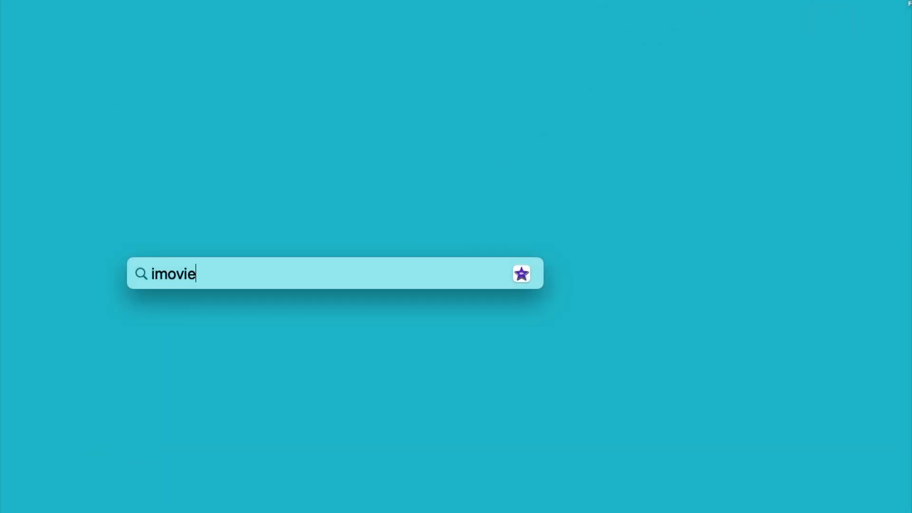
text(ie)
key(Return)
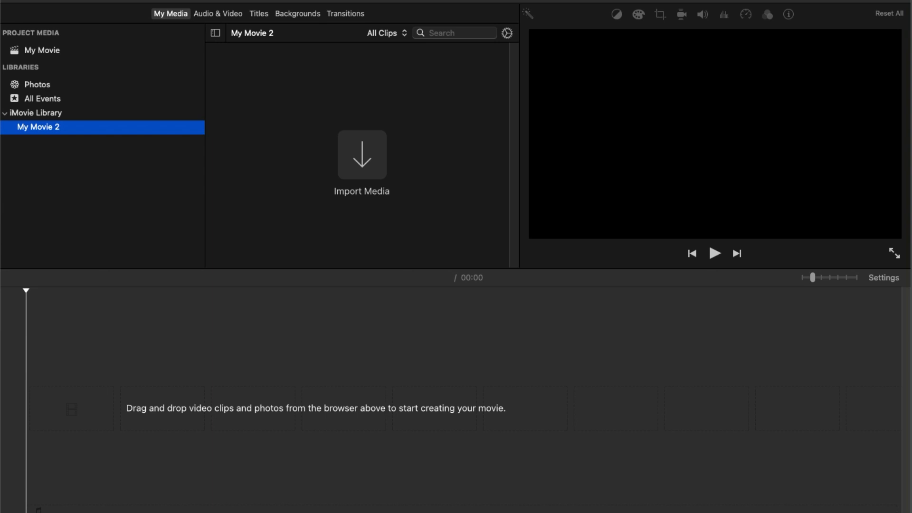
Step: Import video01 and video02 from the Desktop into the My Movie project media
click(42, 50)
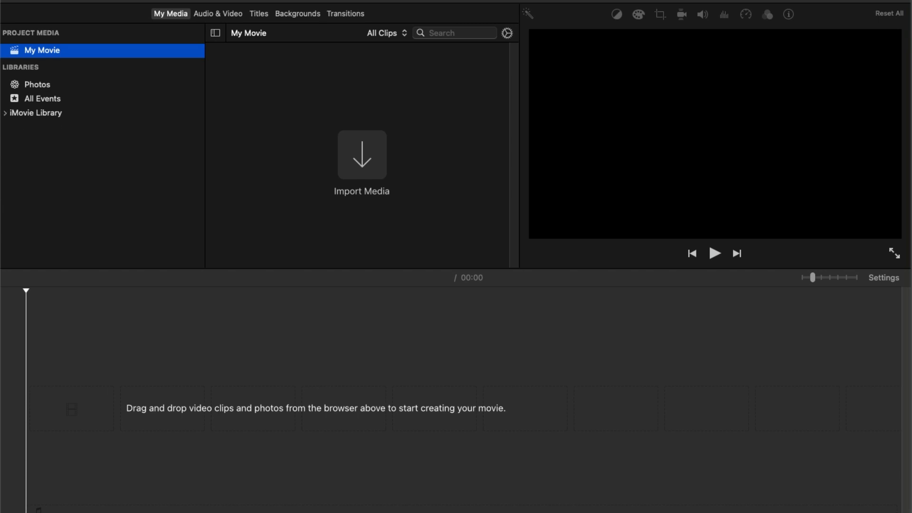
click(316, 409)
drag(911, 330, 238, 116)
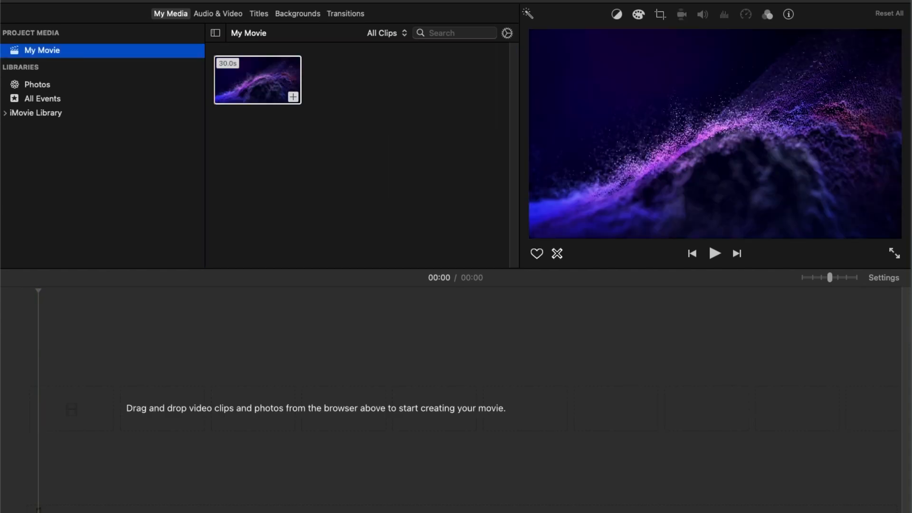
drag(911, 309, 338, 91)
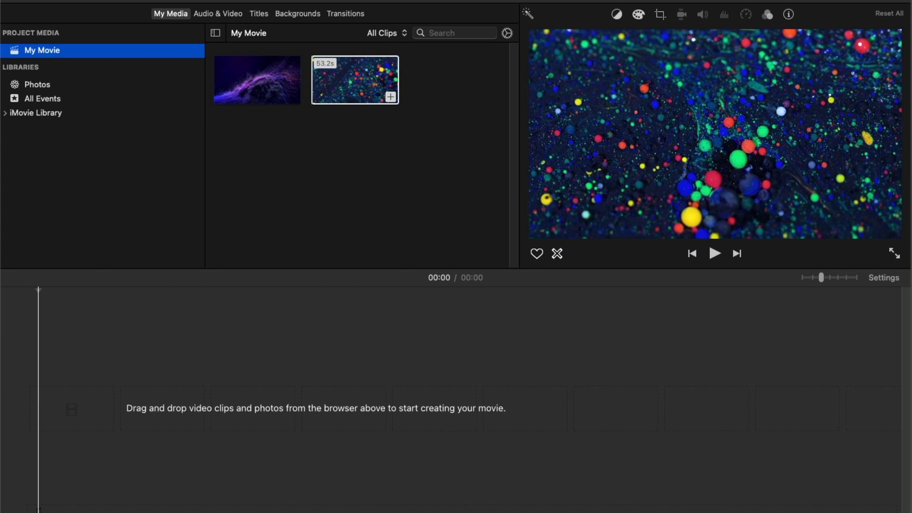
click(354, 167)
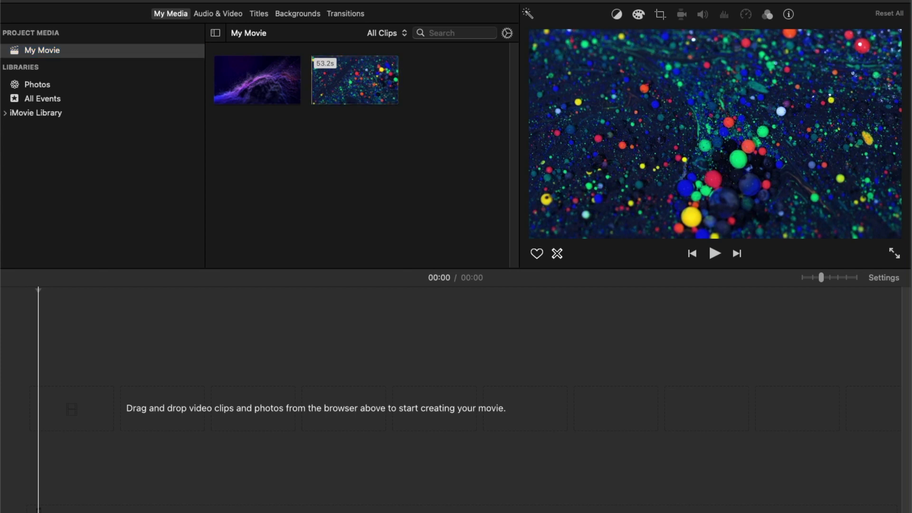
Step: Add the purple particle clip to the movie timeline
click(273, 80)
drag(274, 81, 137, 418)
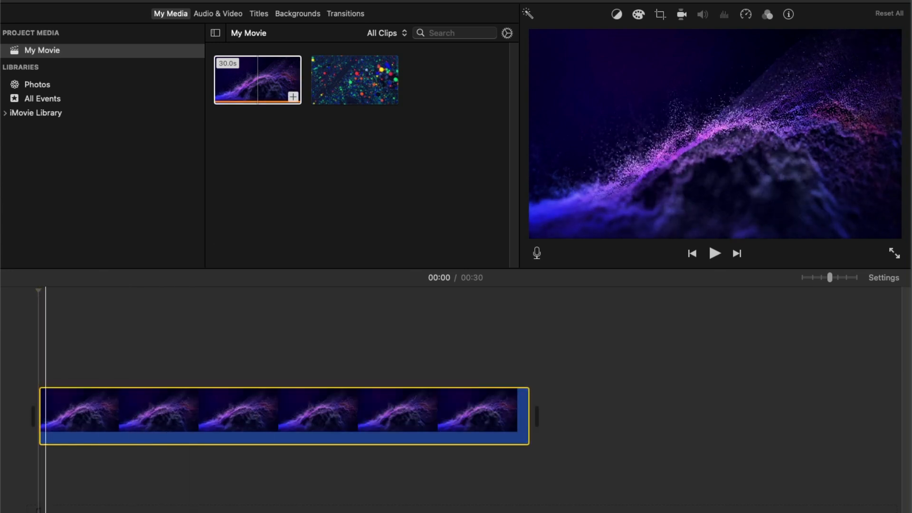
click(38, 361)
Step: Play back the timeline from the start to preview the clip
key(space)
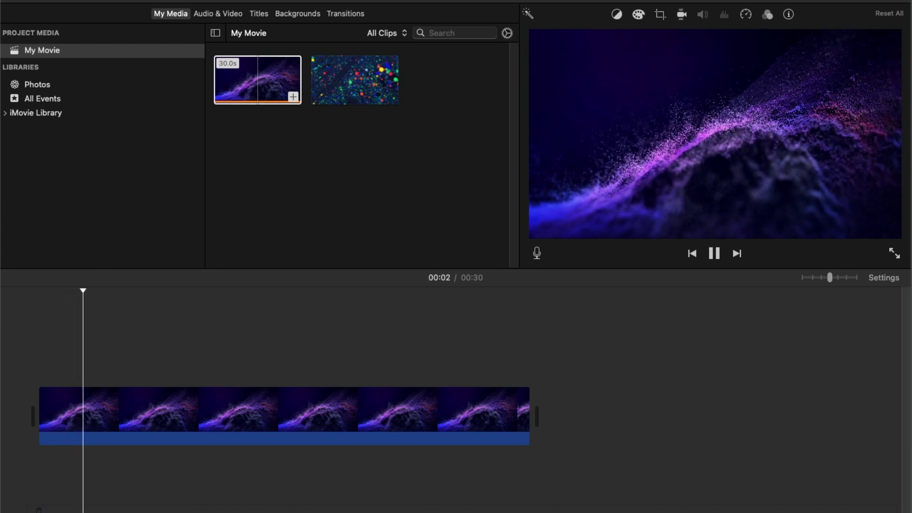
key(space)
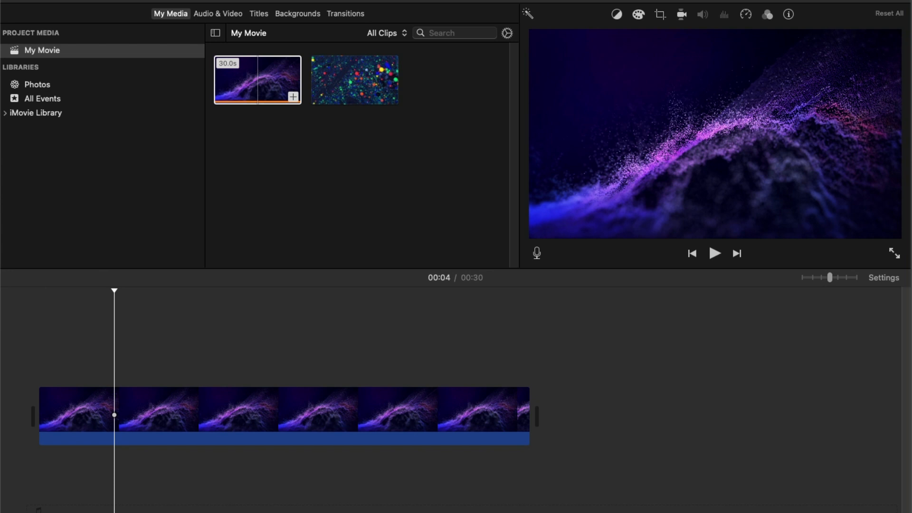
drag(114, 291, 38, 291)
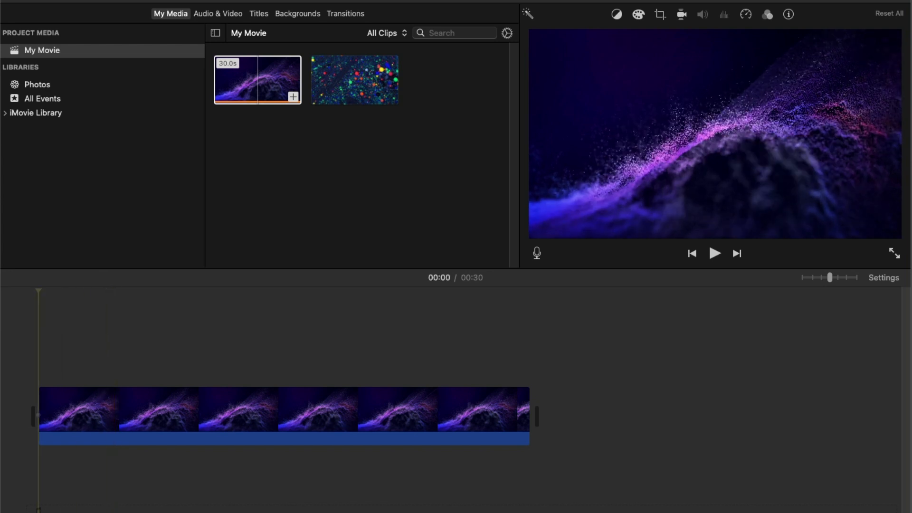
key(space)
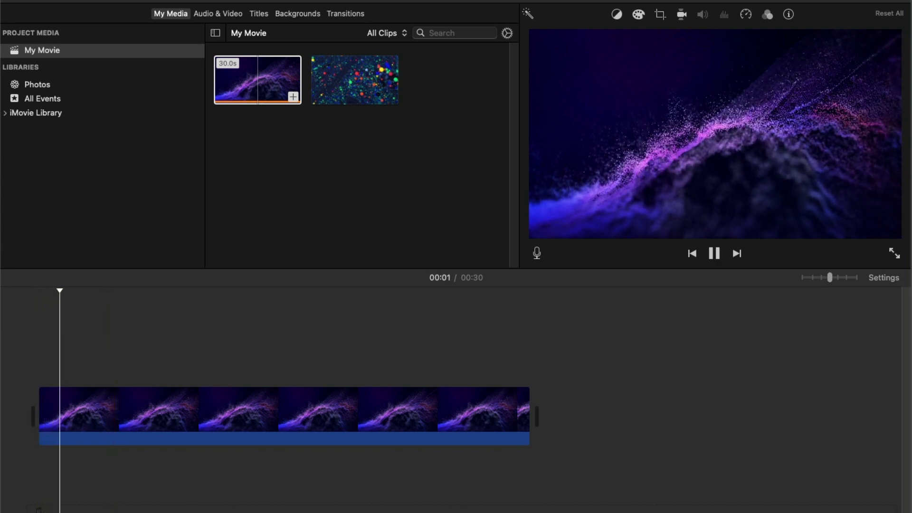
Step: Import the orange marbled fluid video into the My Movie project media
key(space)
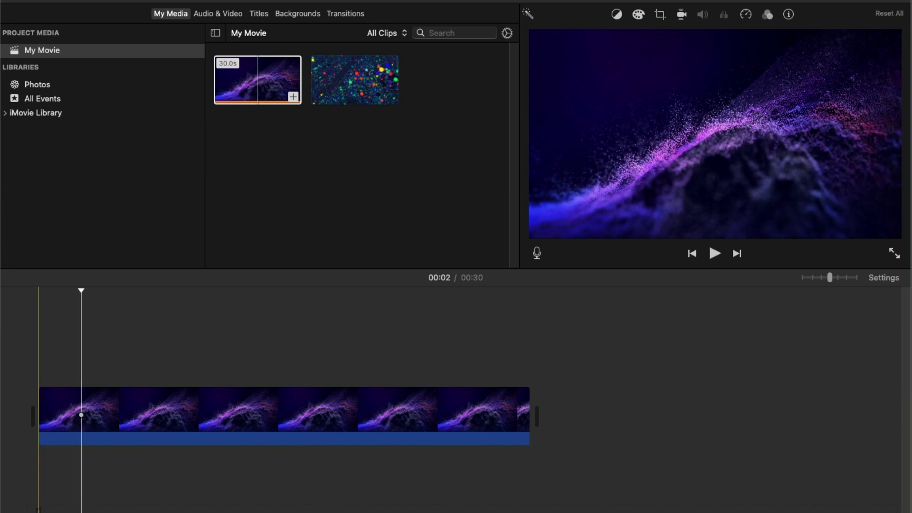
drag(81, 291, 38, 291)
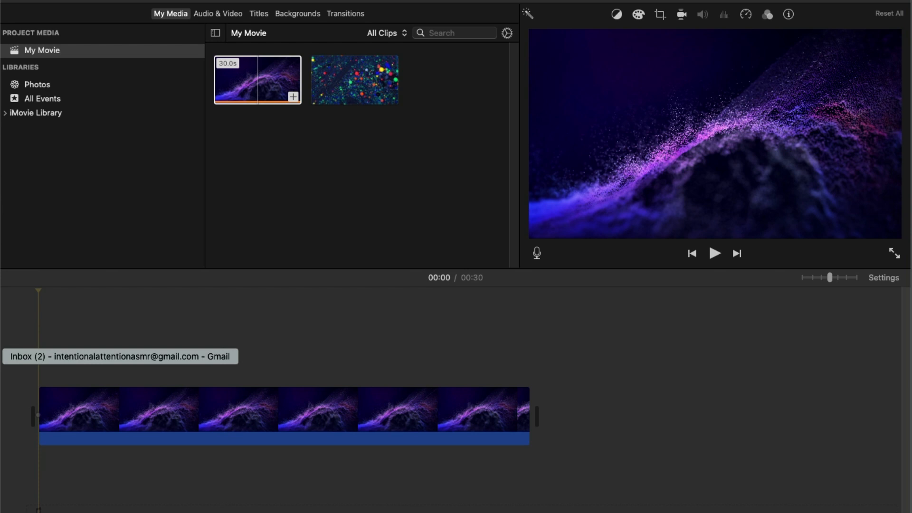
drag(895, 387, 463, 61)
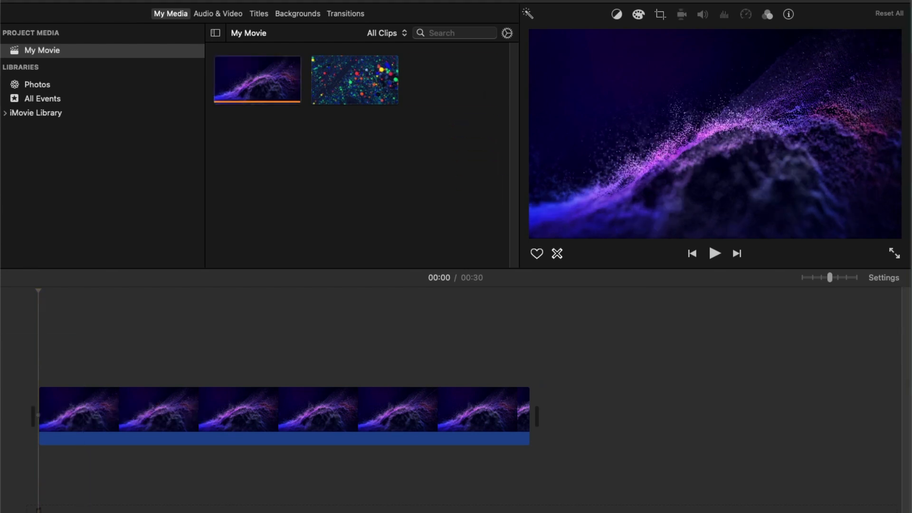
click(299, 340)
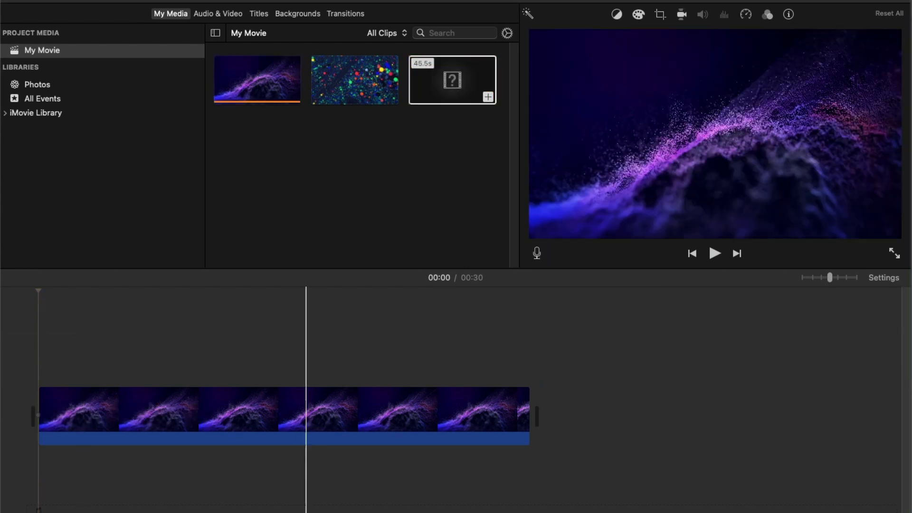
Step: Browse the title styles and add a Gravity title at the start of the purple clip
key(space)
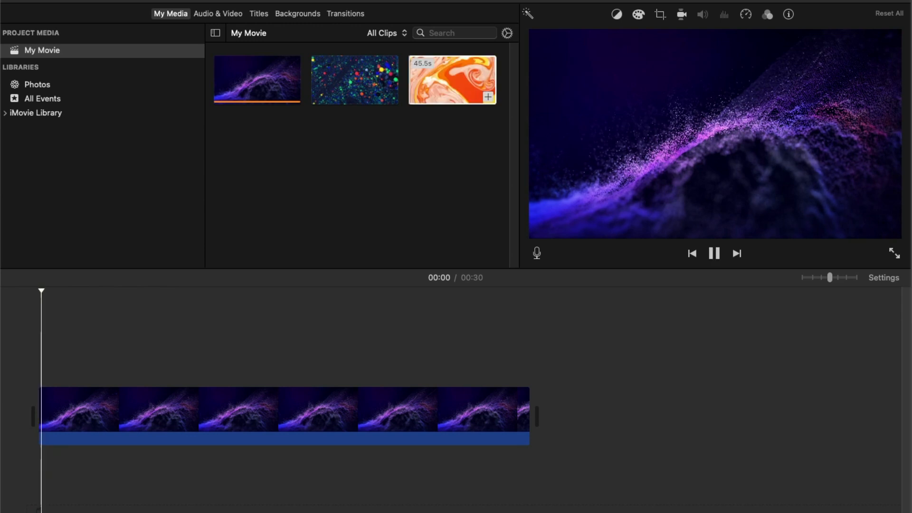
key(space)
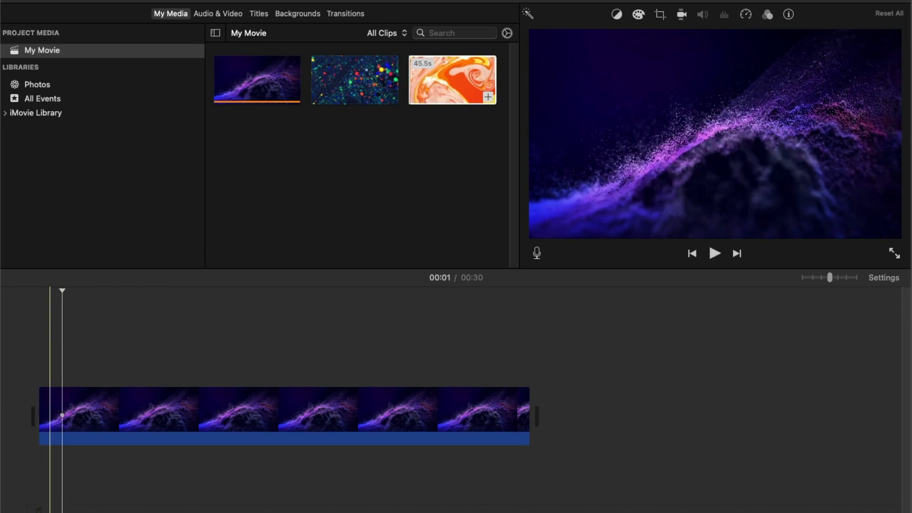
drag(62, 291, 39, 291)
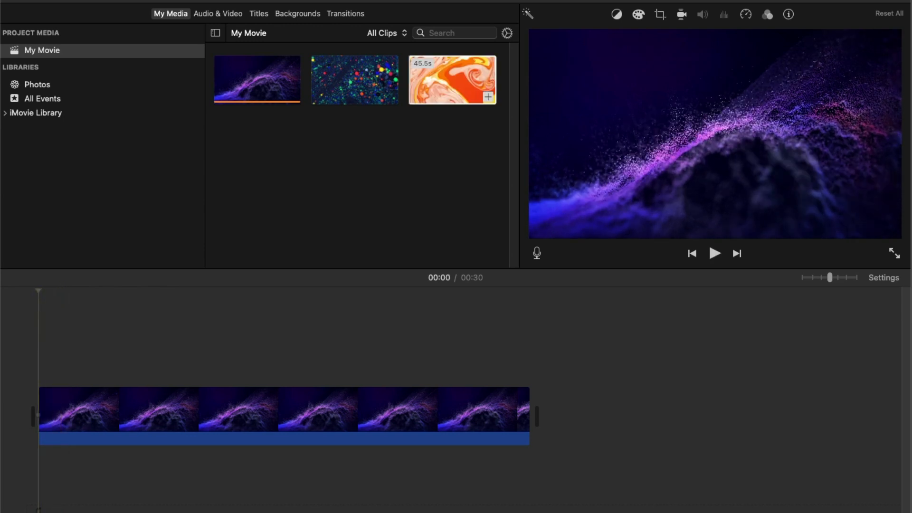
key(super+5)
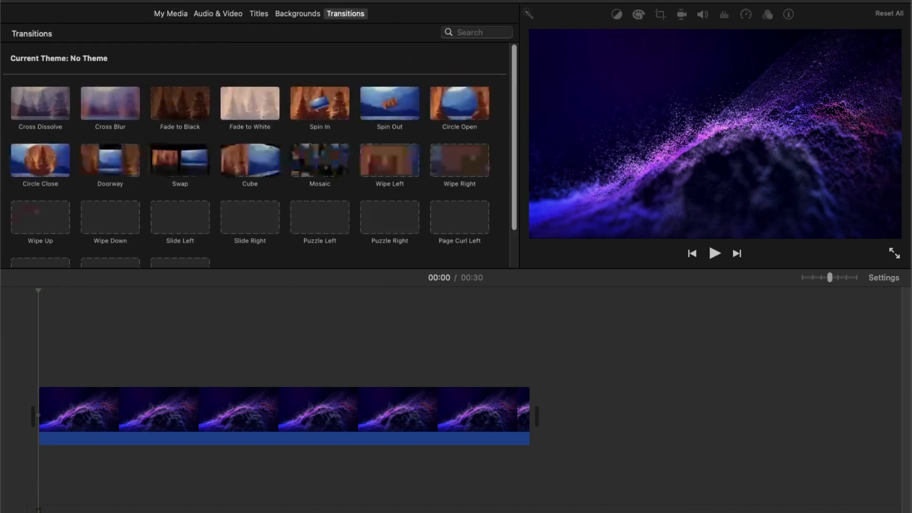
key(super+4)
key(super+2)
key(super+3)
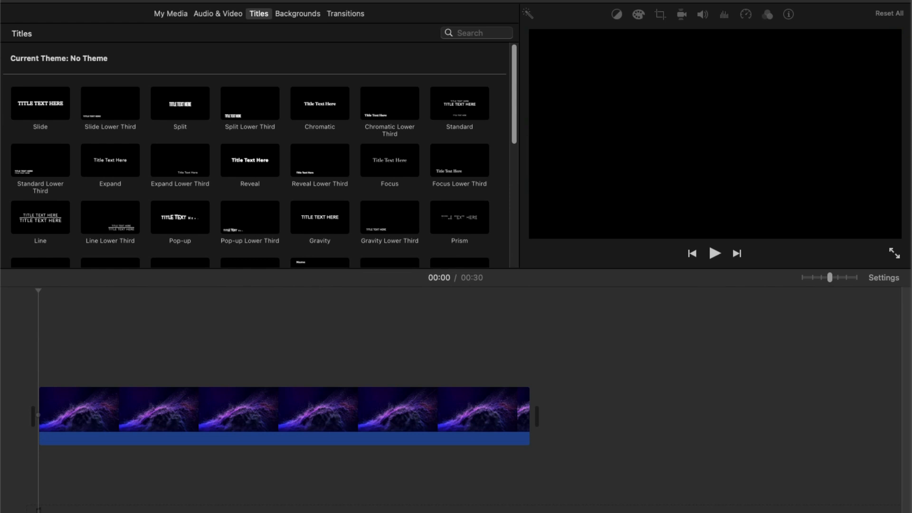
click(180, 104)
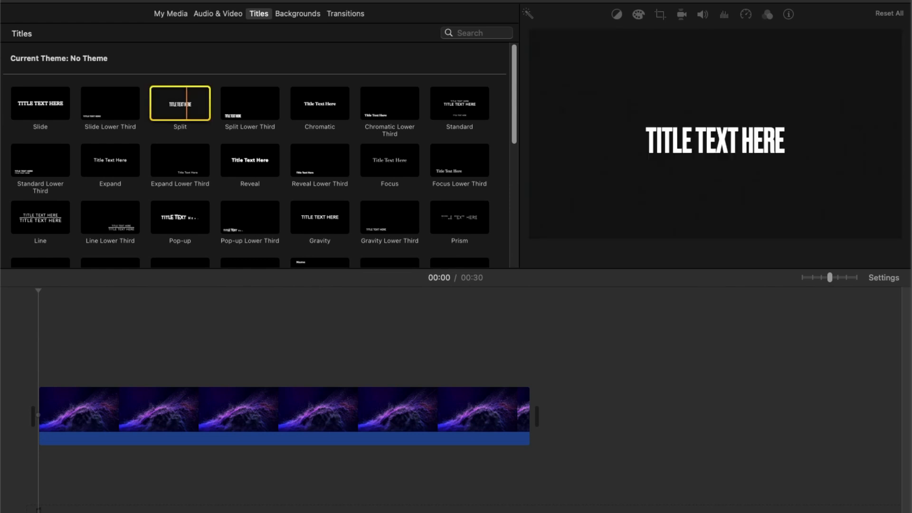
click(250, 161)
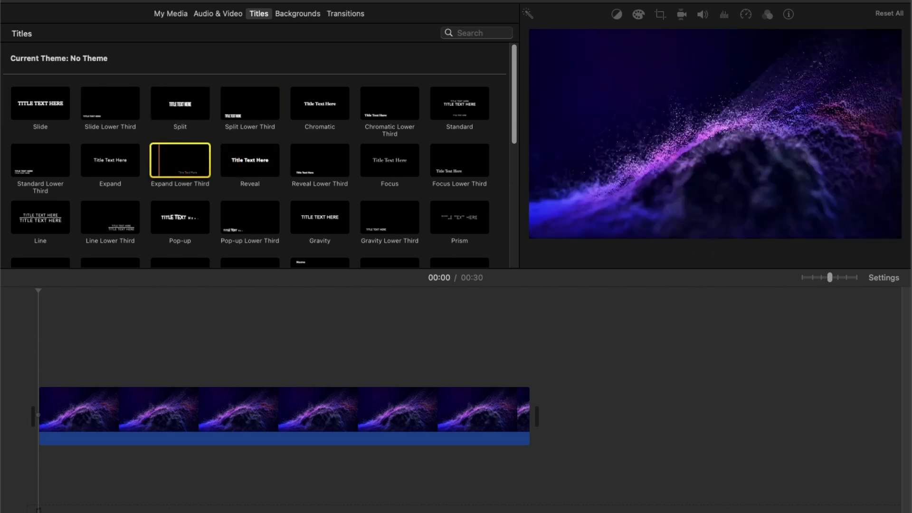
scroll(110, 157, down, 1)
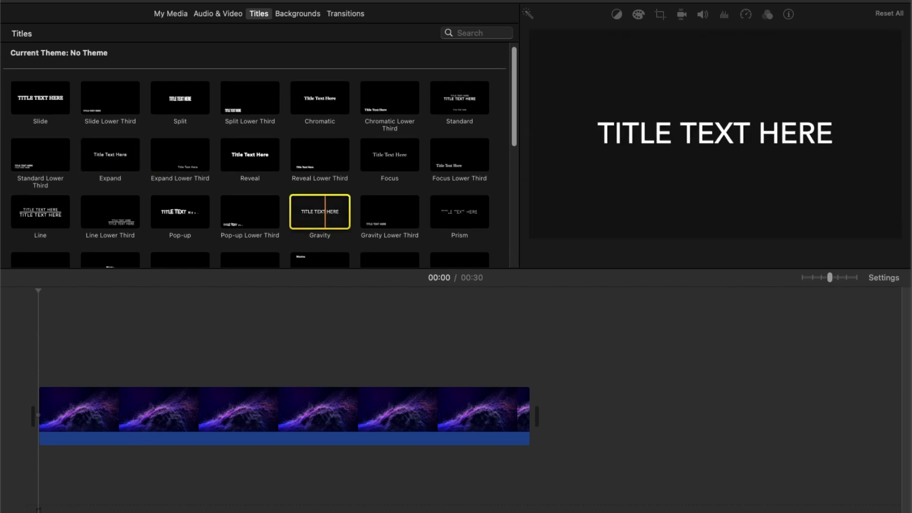
drag(327, 212, 71, 376)
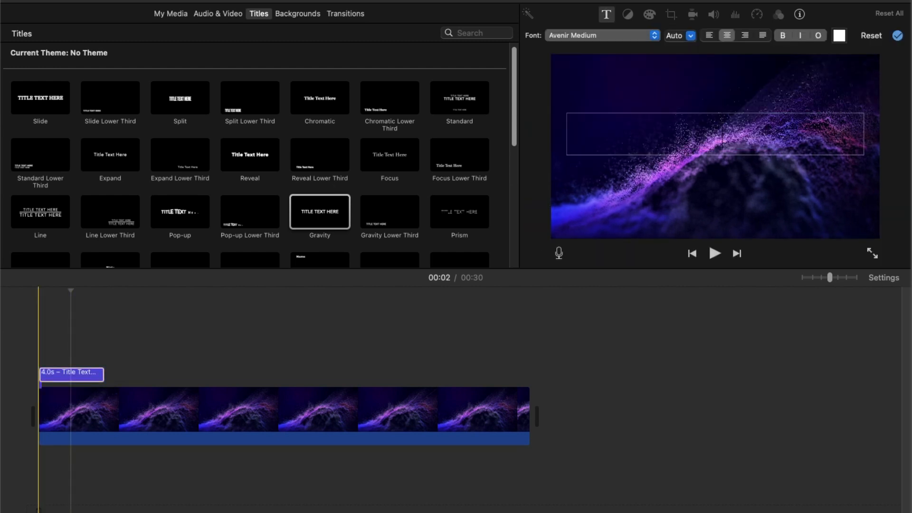
Step: Enter ASMR_FREQUE as the title text
key(space)
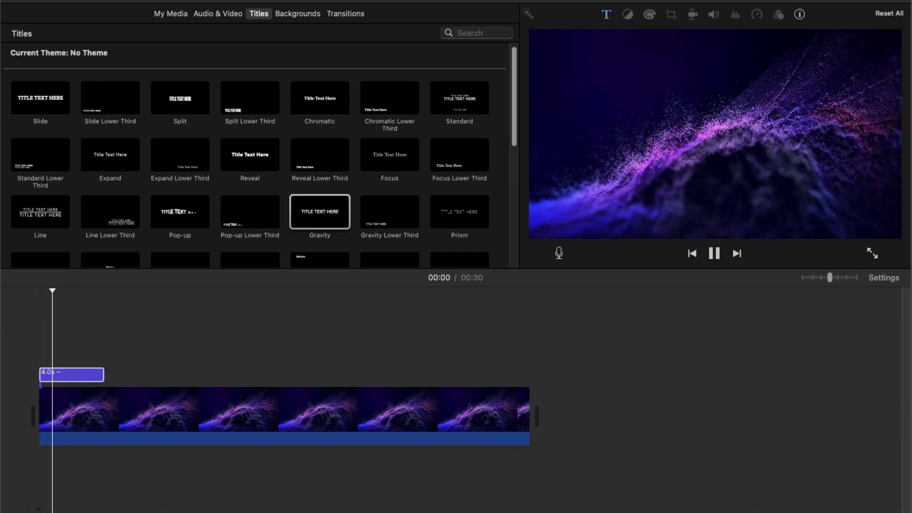
key(space)
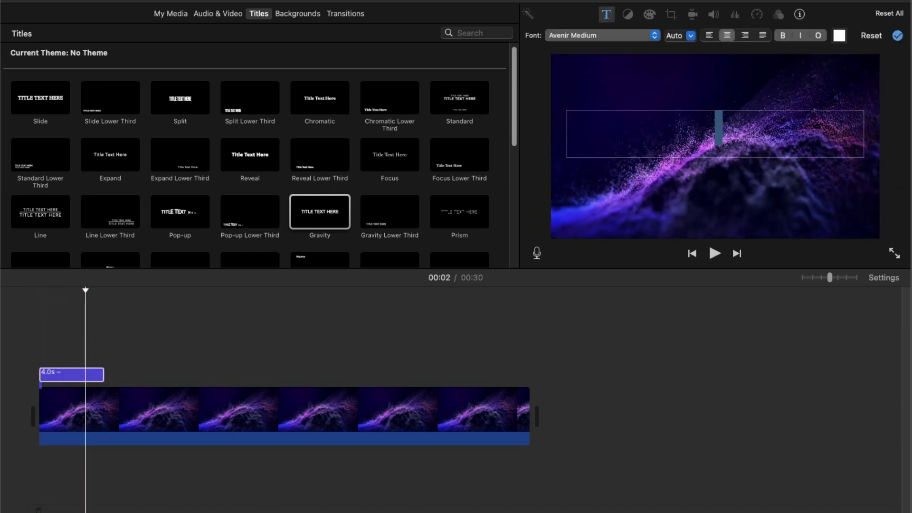
text(ASMR)
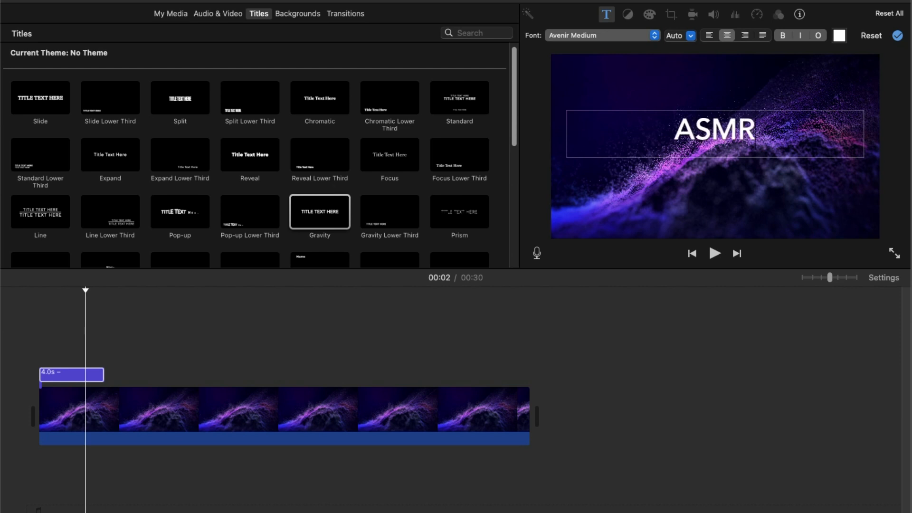
text(_F)
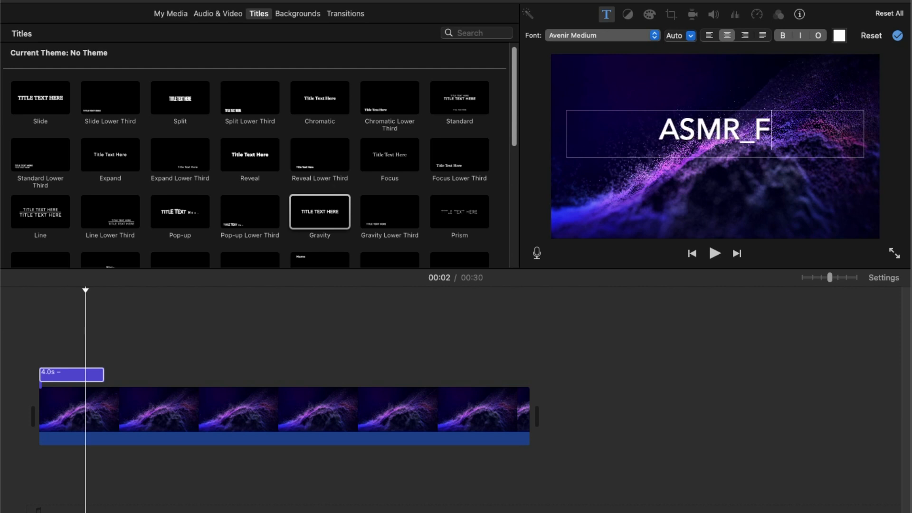
text(REQUE)
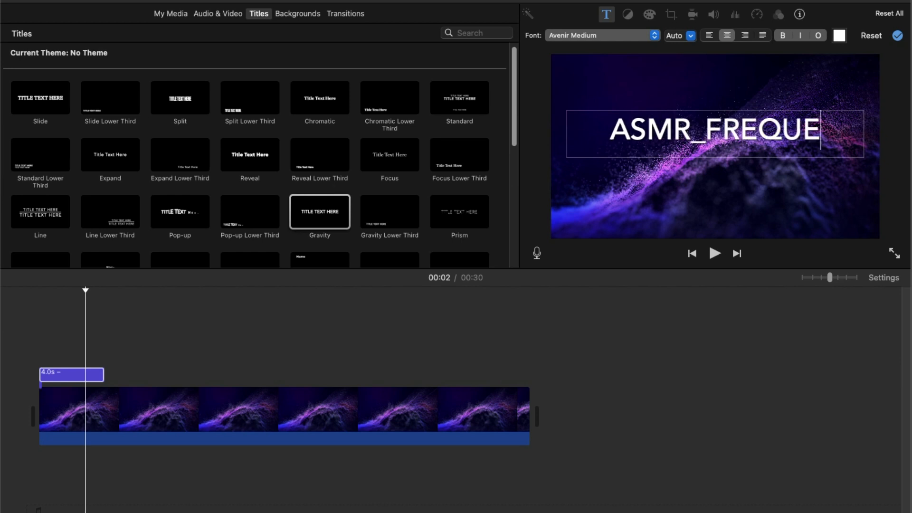
Step: Lengthen the title to about 11.3 seconds and play it back
click(38, 373)
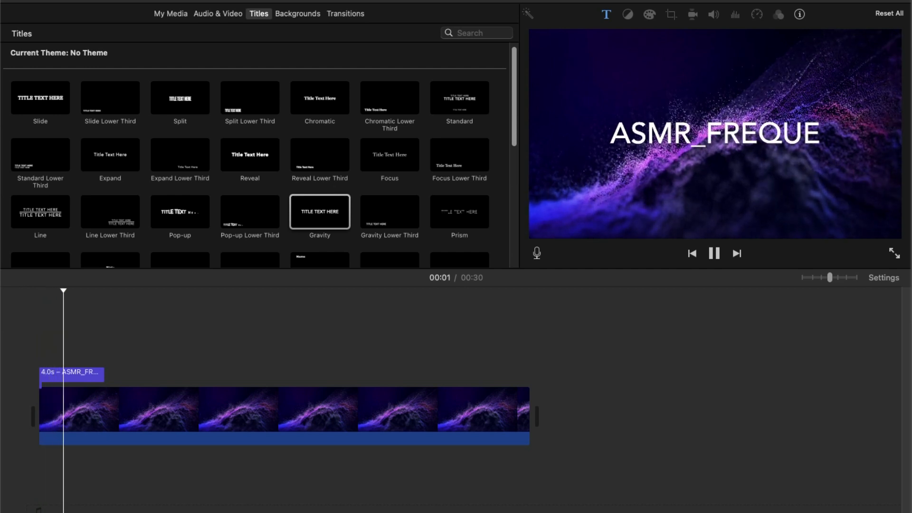
key(space)
drag(104, 375, 224, 374)
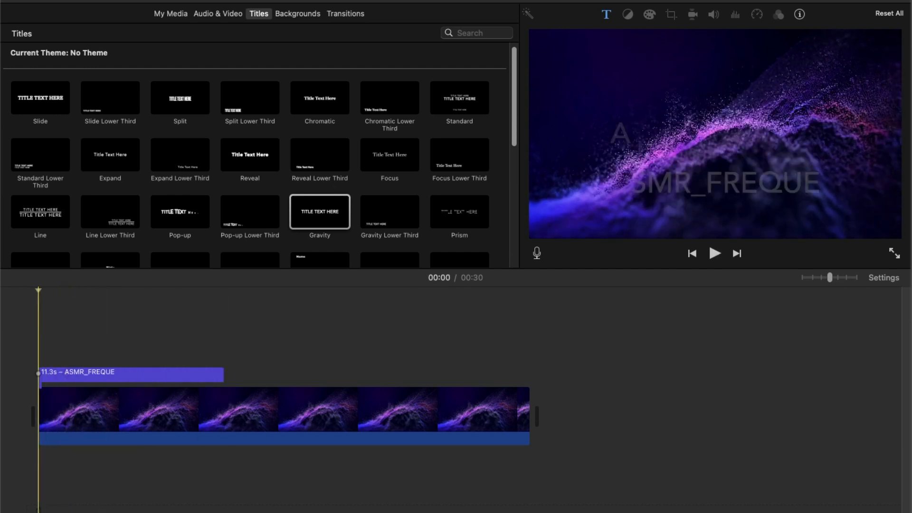
key(space)
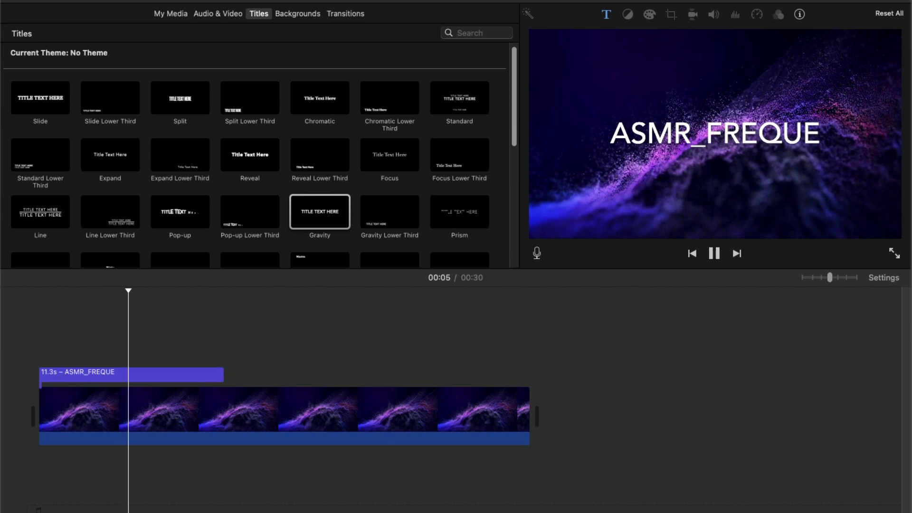
key(space)
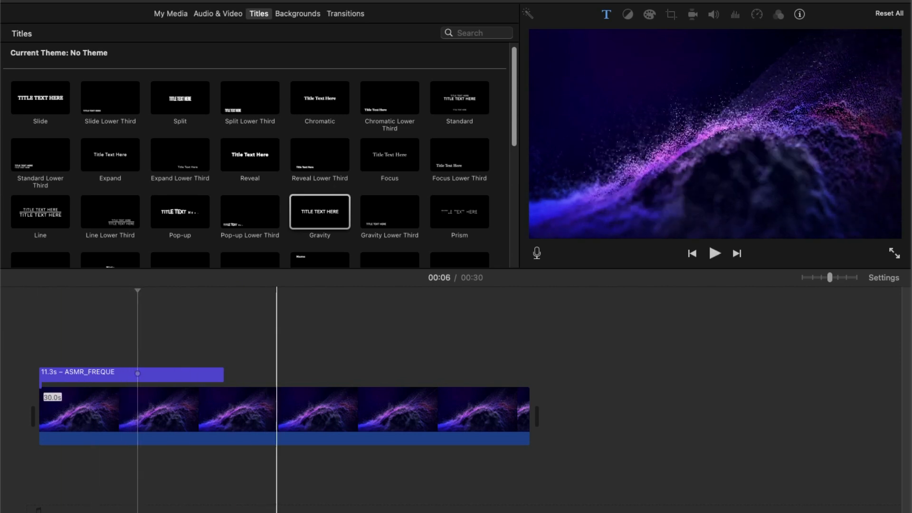
Step: Trim the purple clip to 10.0 seconds and shorten the title to match its length
drag(528, 409, 200, 409)
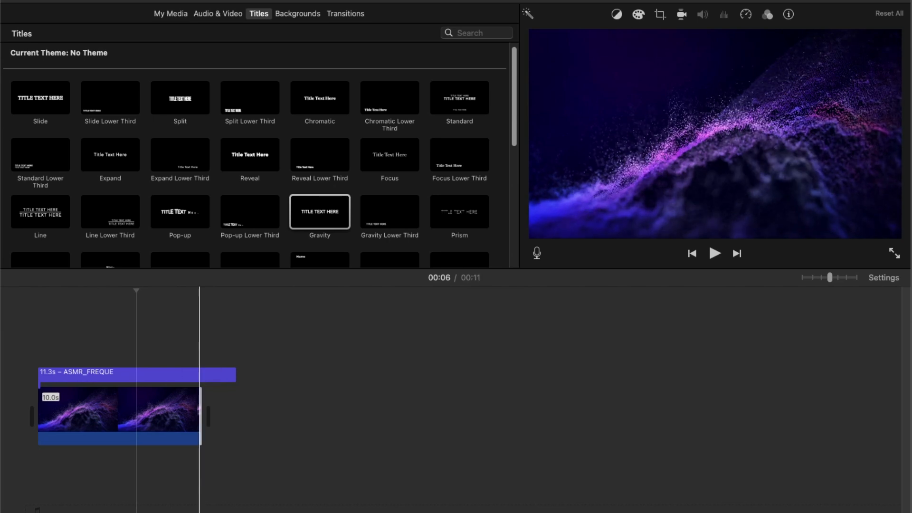
click(223, 375)
drag(235, 375, 201, 375)
click(165, 375)
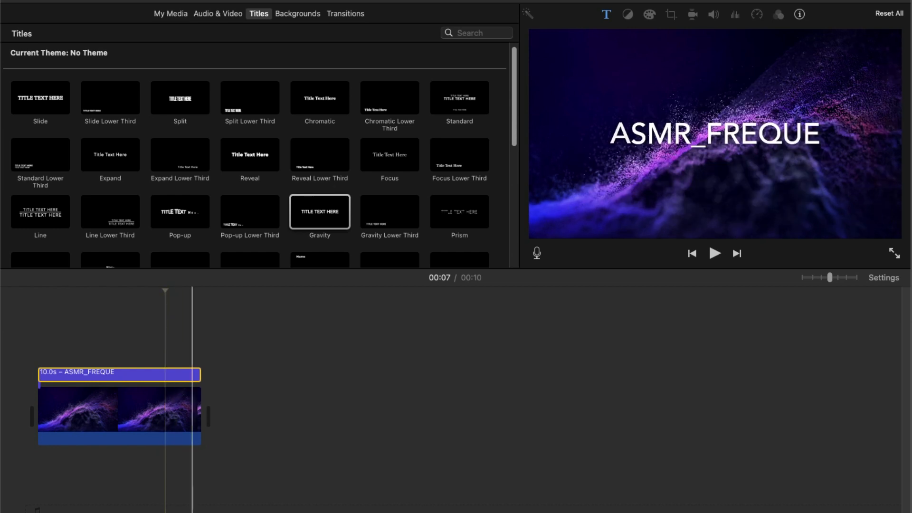
Step: Change the title text's font to Helvetica Neue UltraLight
click(37, 333)
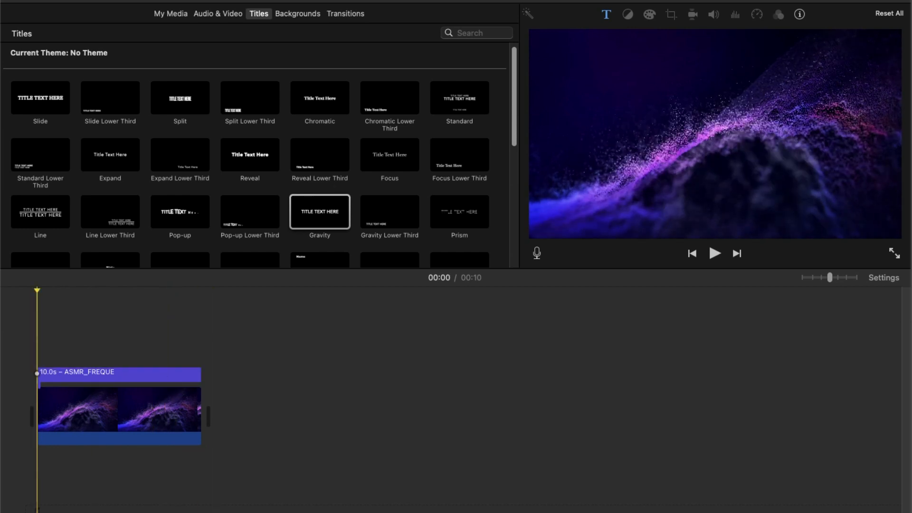
key(space)
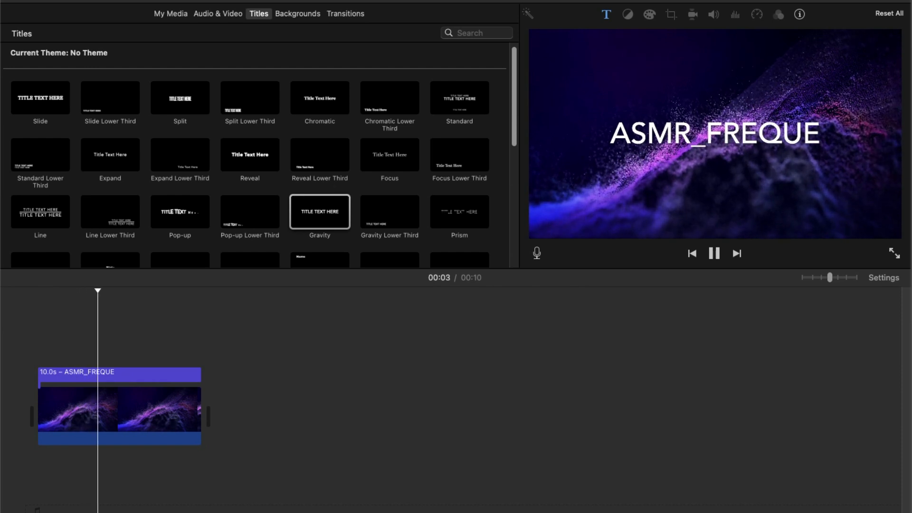
click(71, 375)
click(72, 375)
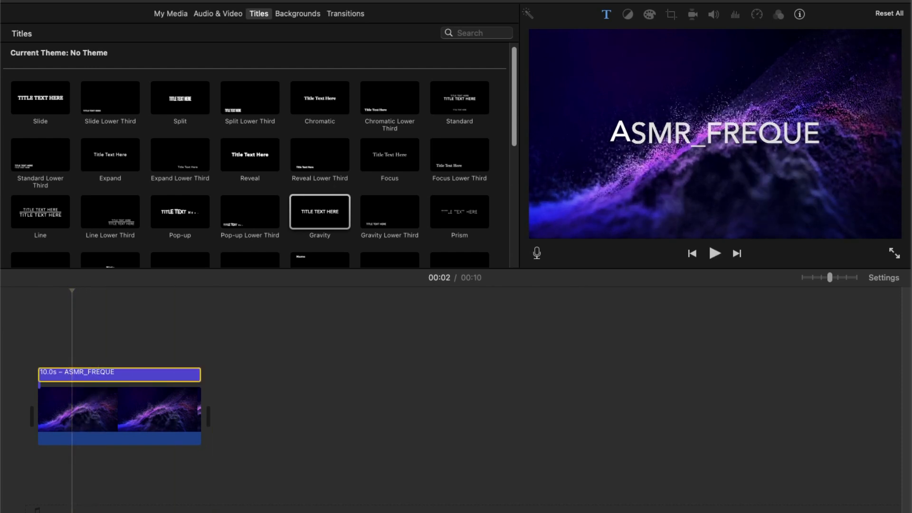
double_click(715, 133)
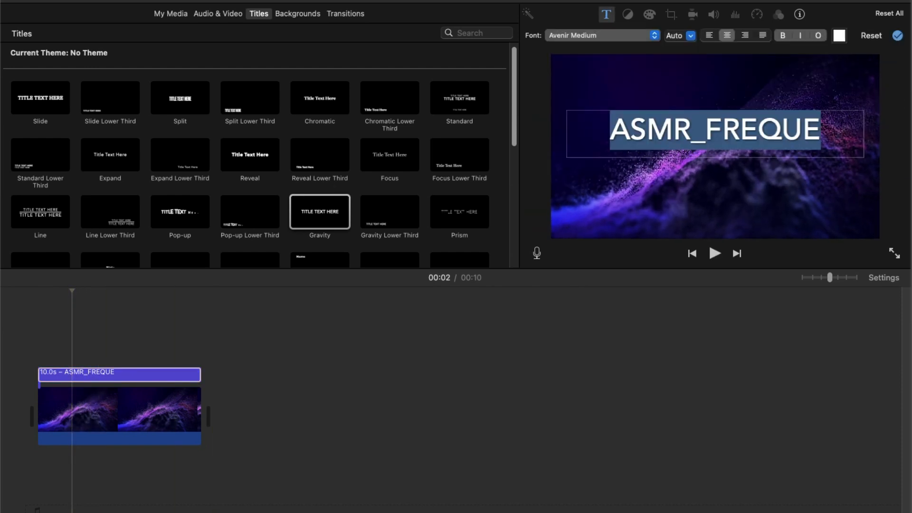
click(602, 36)
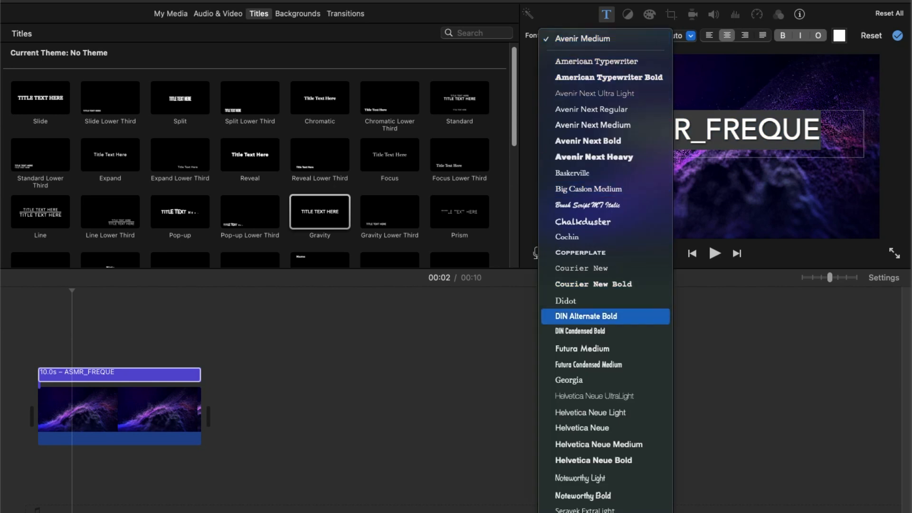
click(605, 396)
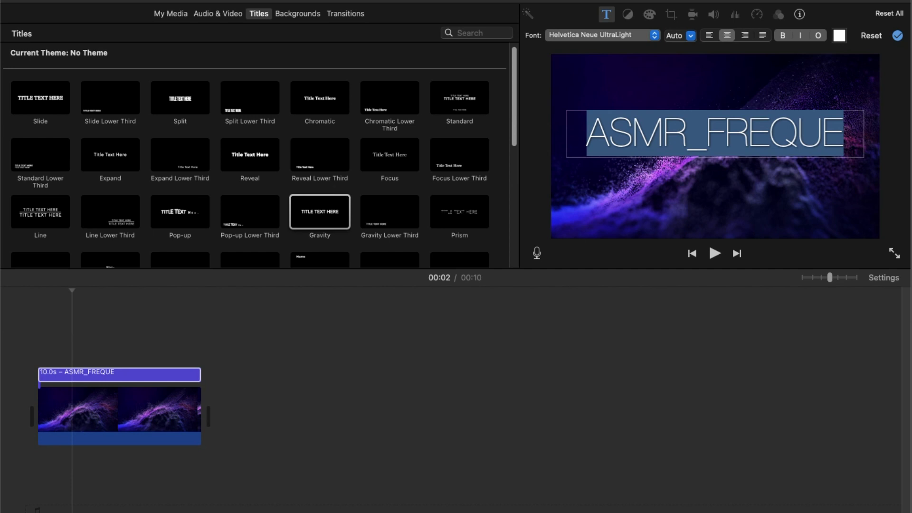
click(602, 36)
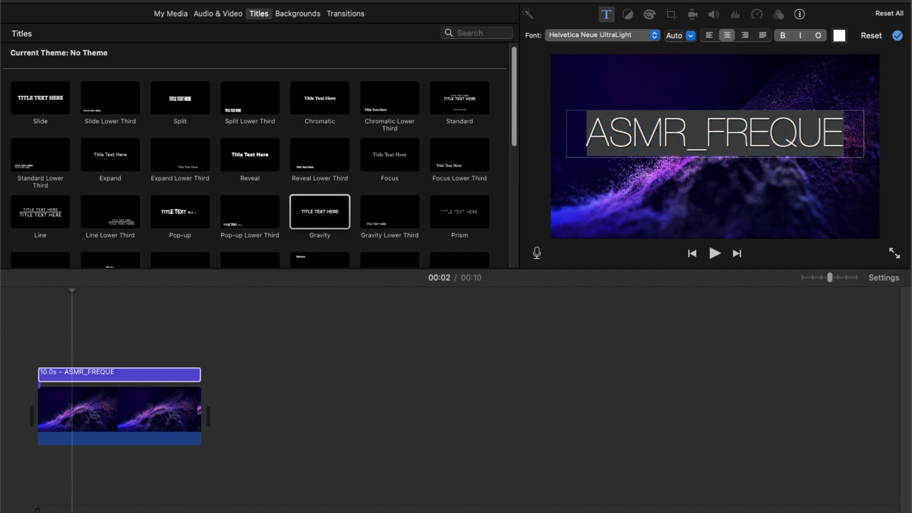
Step: Add a Prism title on the timeline right after the ASMR_FREQUE title
drag(72, 291, 37, 290)
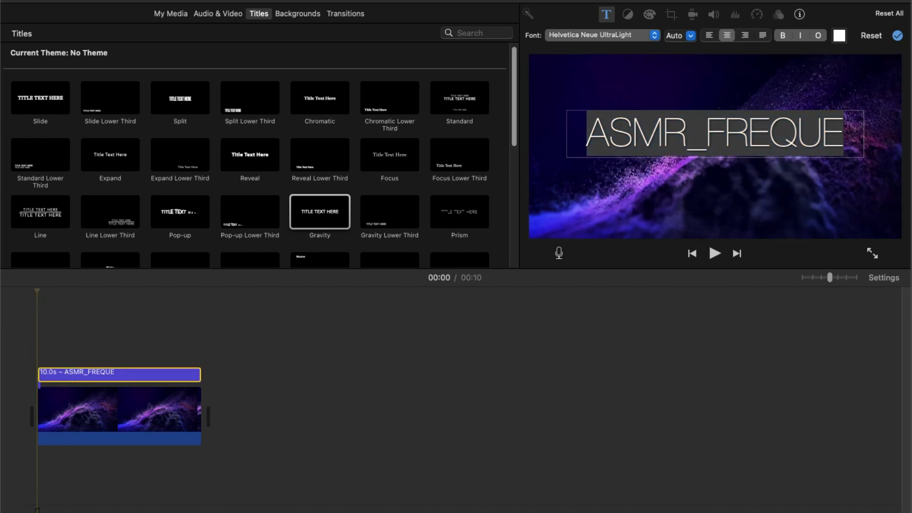
key(space)
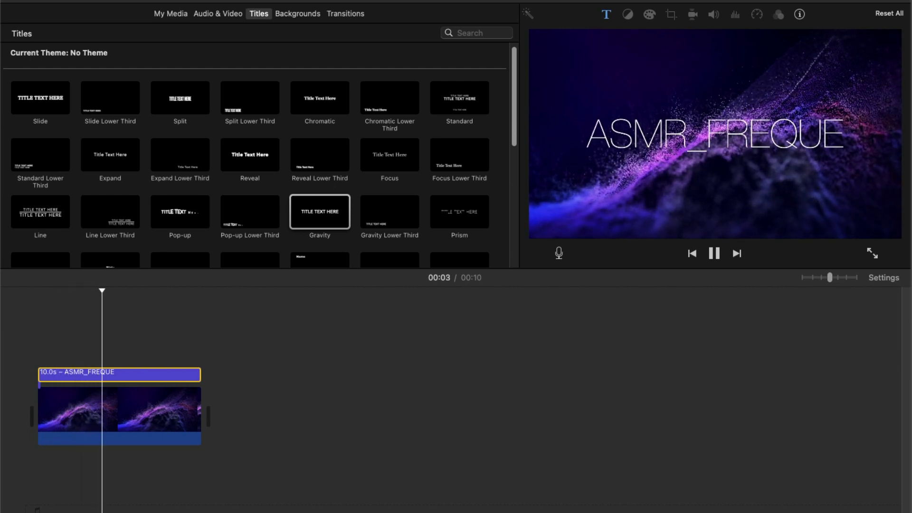
key(space)
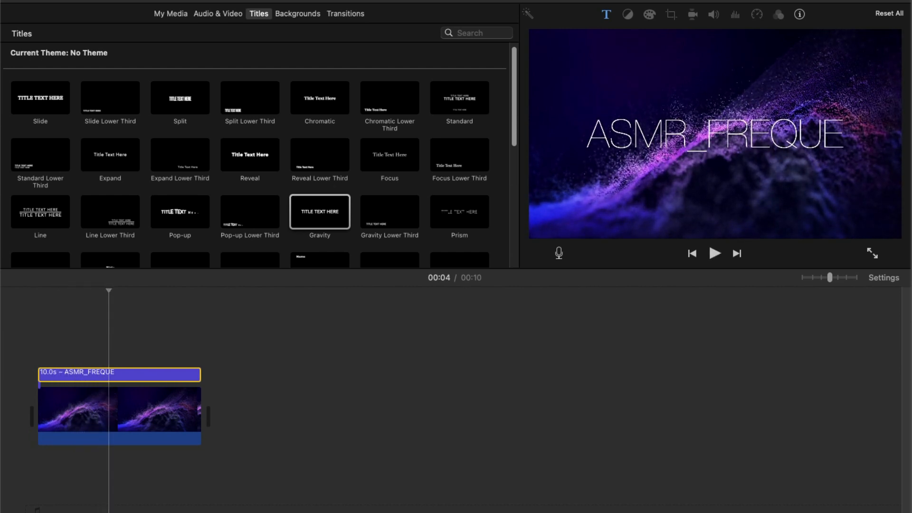
click(460, 212)
drag(459, 212, 182, 373)
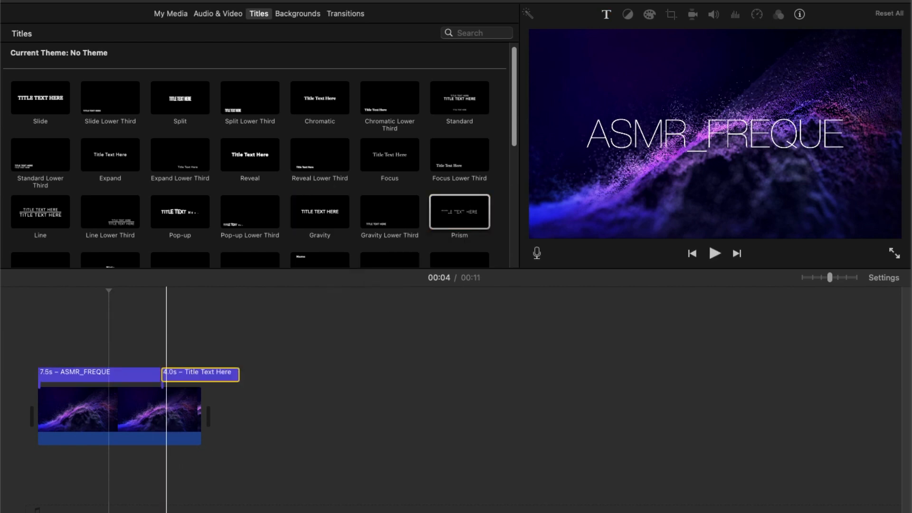
Step: Stretch the Prism title back over part of the first title and enter ASMR_FREQUE as its text
click(214, 374)
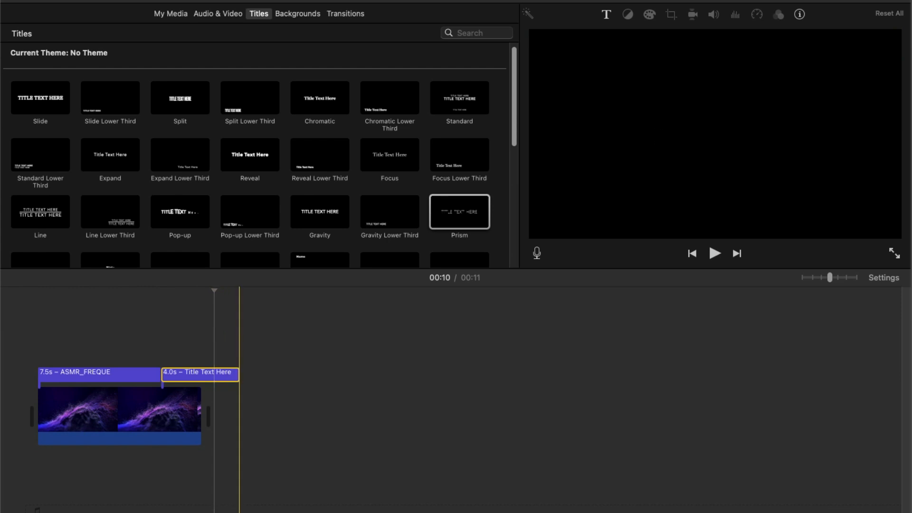
drag(239, 374, 115, 374)
double_click(145, 374)
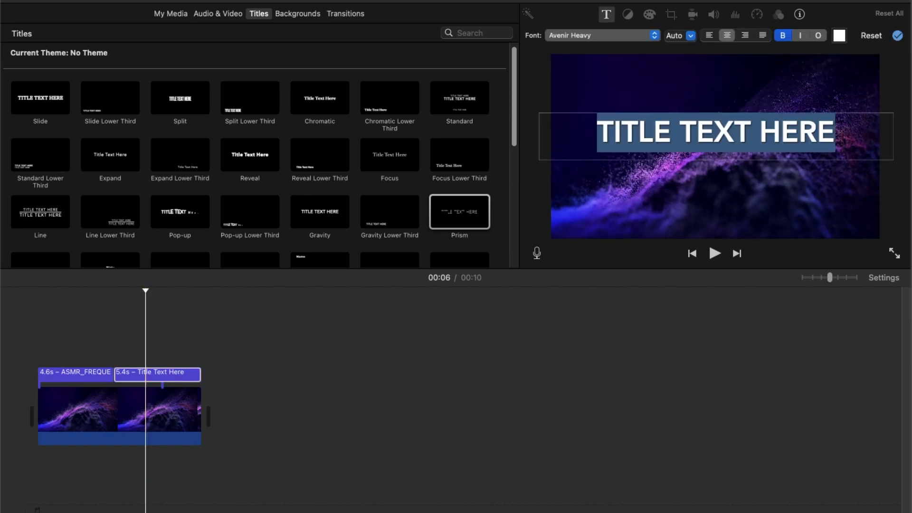
text(AS)
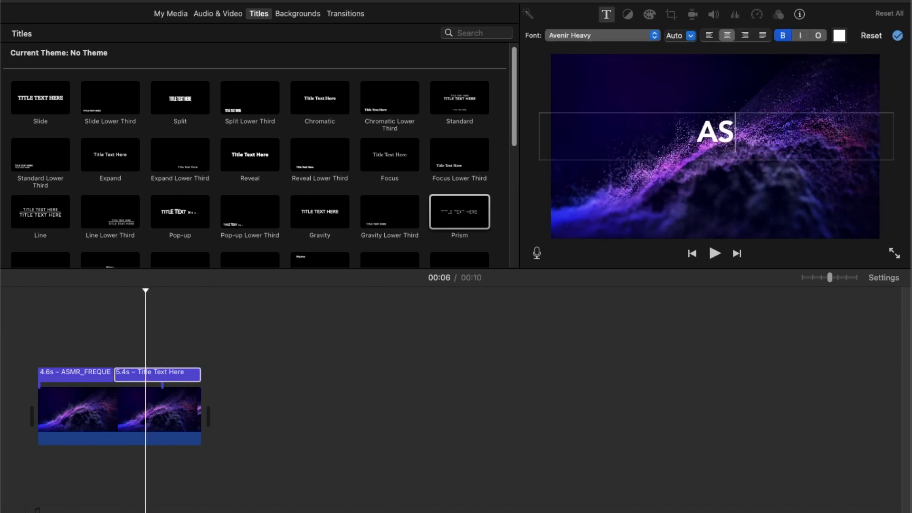
text(MR_)
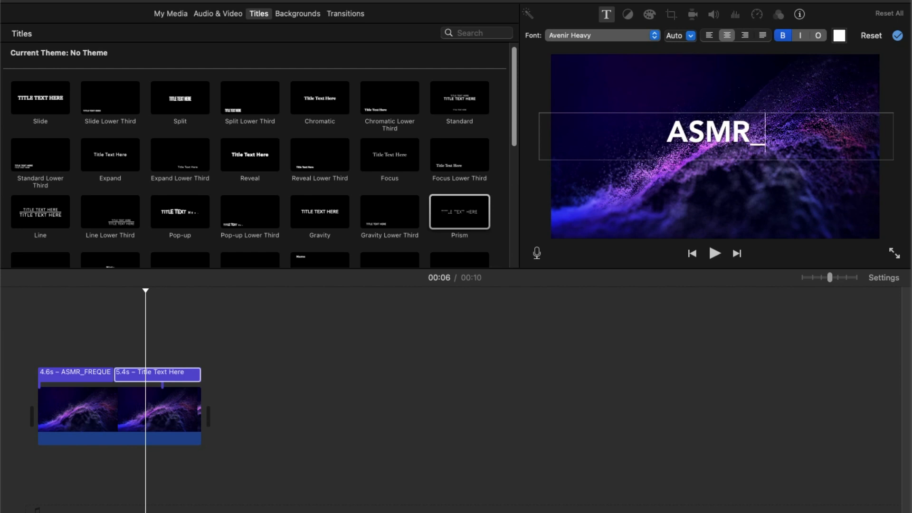
text(FREQUE)
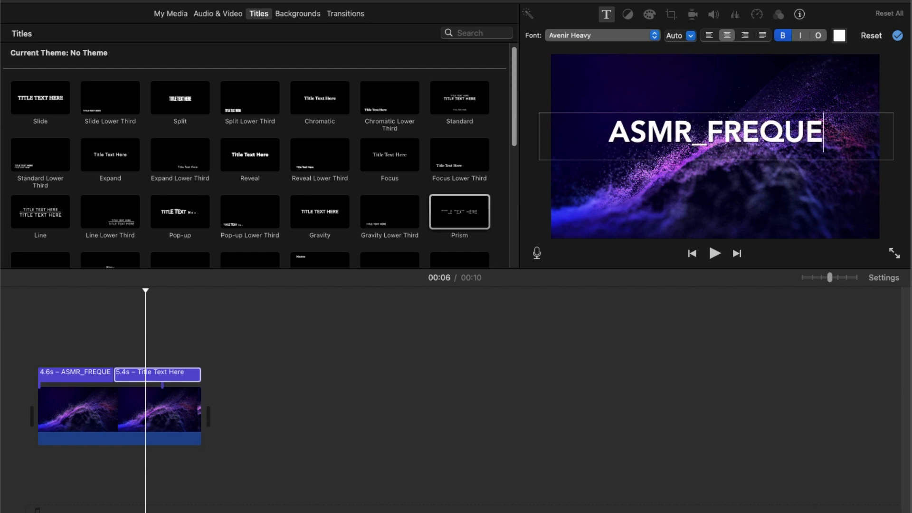
key(super+a)
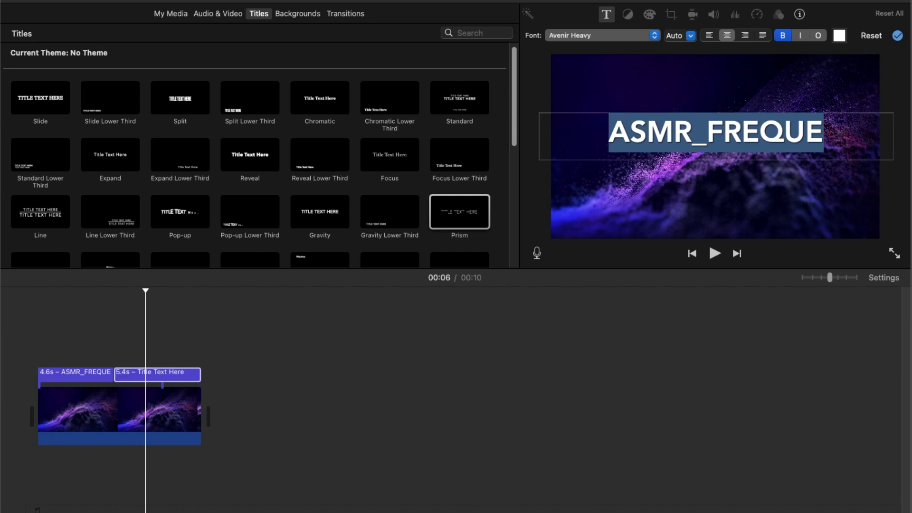
click(117, 336)
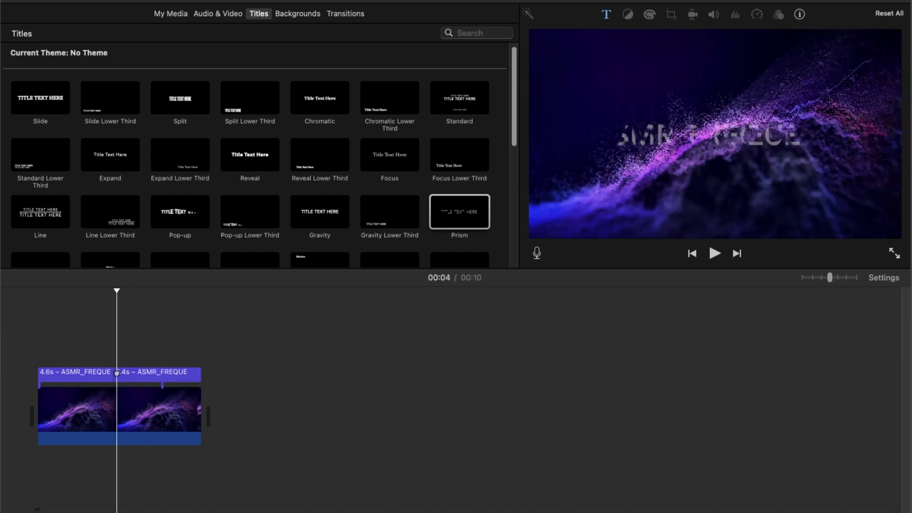
Step: Delete the Prism title and lengthen the ASMR_FREQUE title to 10.0 seconds to span the whole clip
key(space)
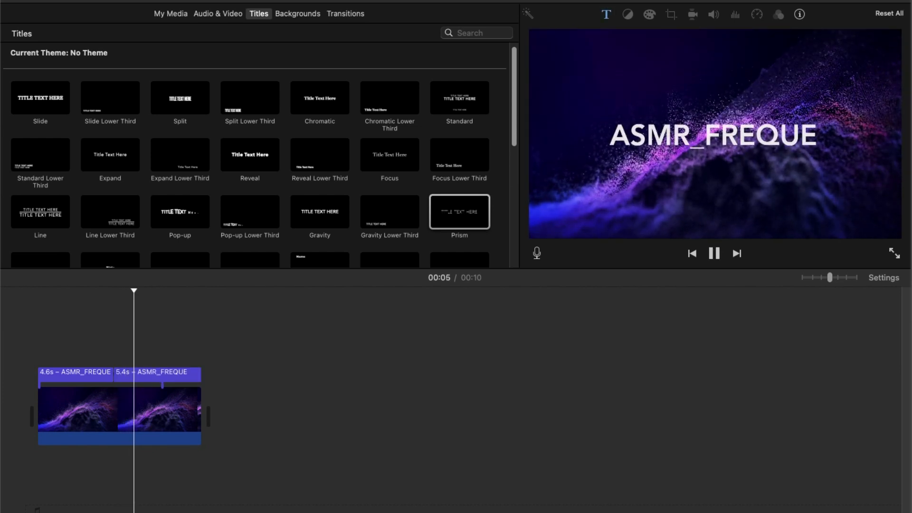
click(102, 335)
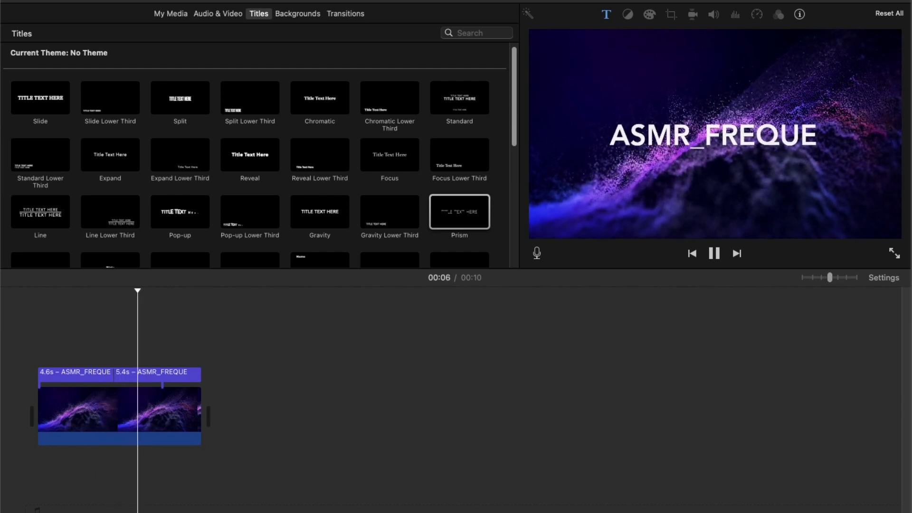
click(147, 374)
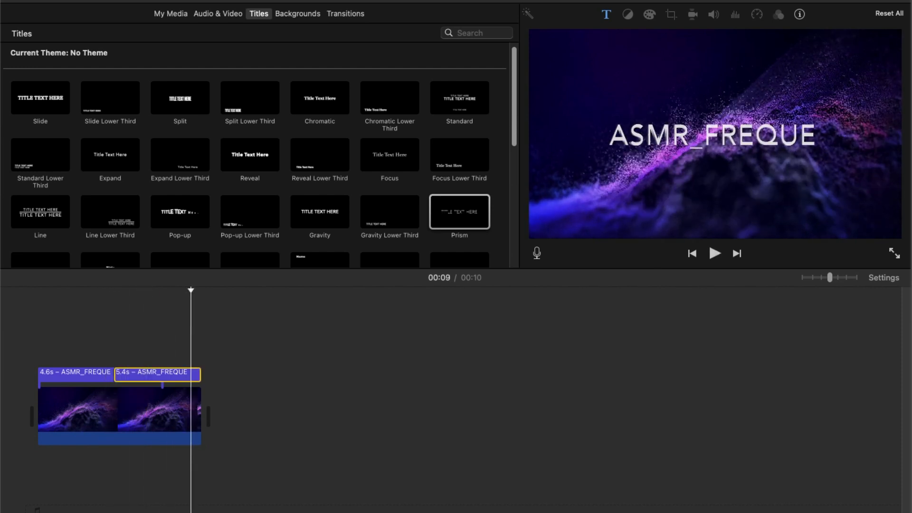
key(Delete)
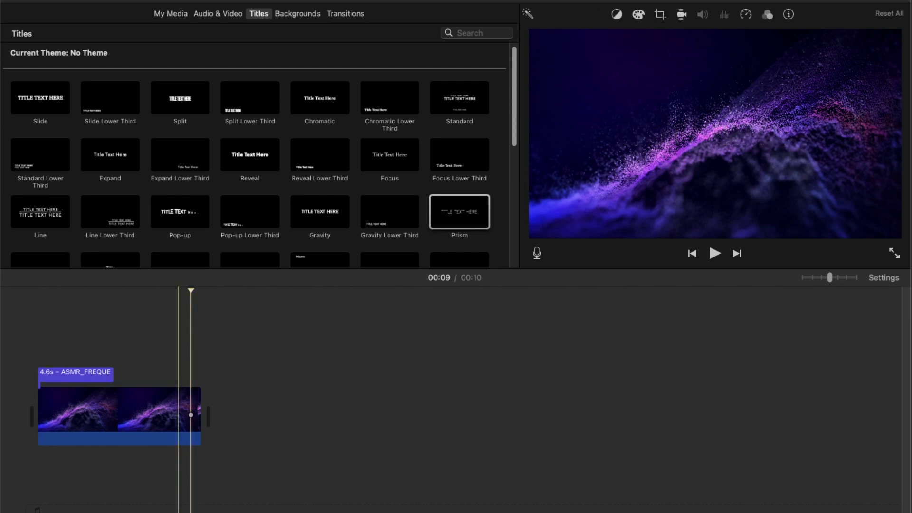
drag(114, 375, 201, 374)
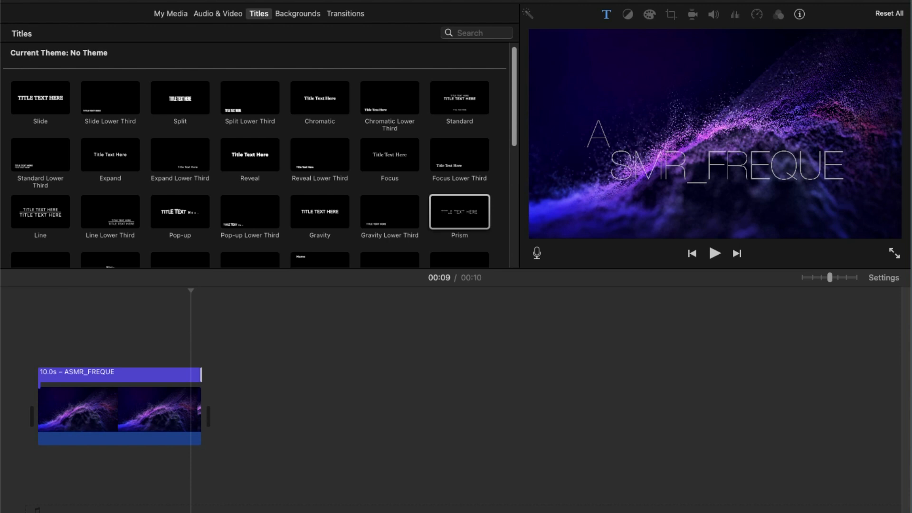
Step: Share the video as a file named Asmr_Freque_Bumper1, saving it to the Desktop
click(171, 14)
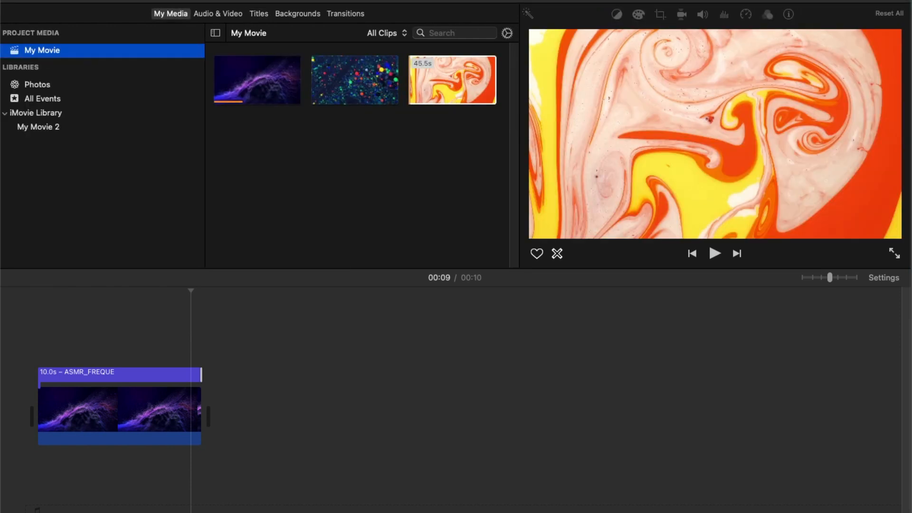
click(1, 1)
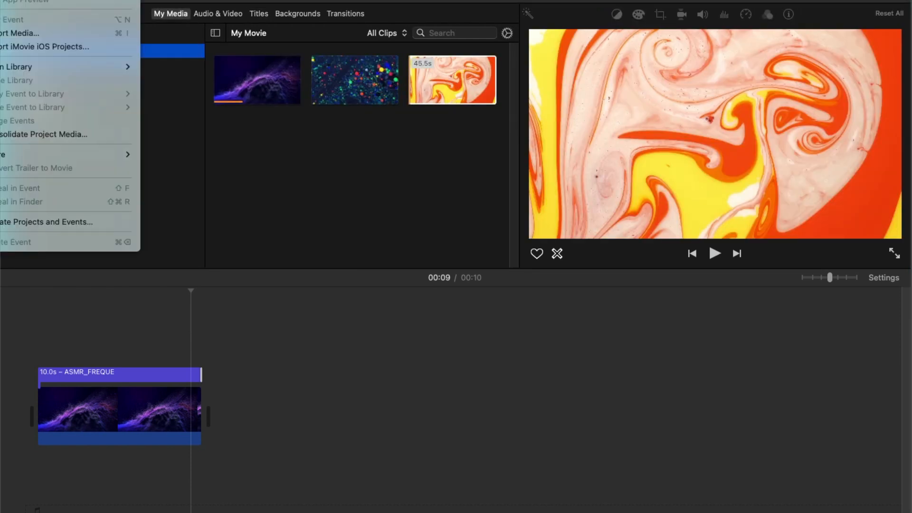
mouse_move(62, 155)
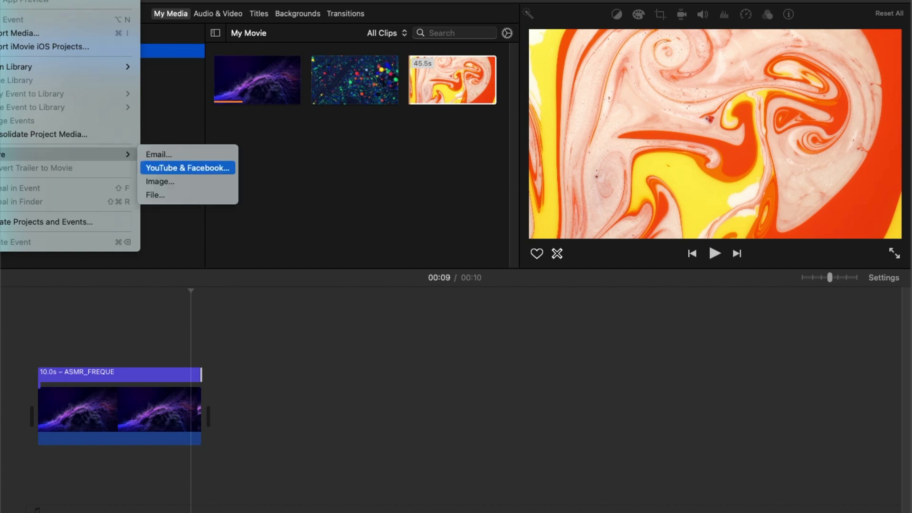
click(188, 195)
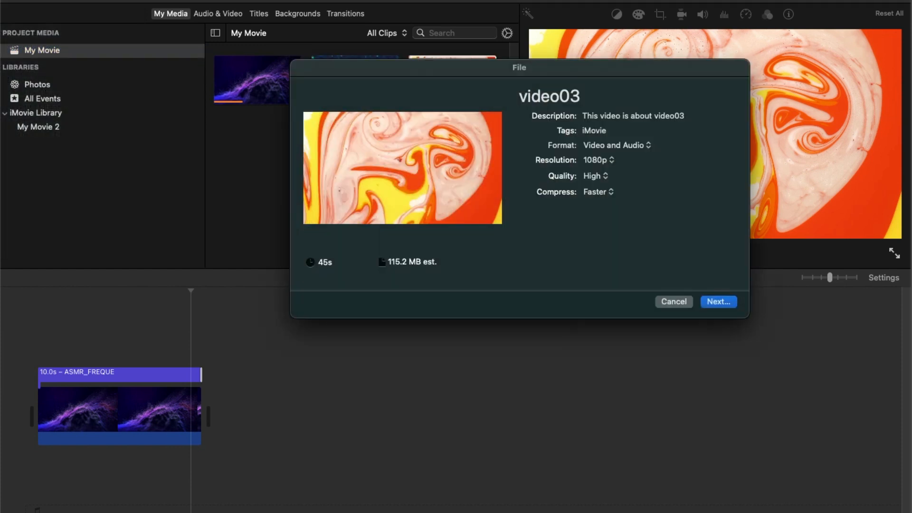
double_click(580, 97)
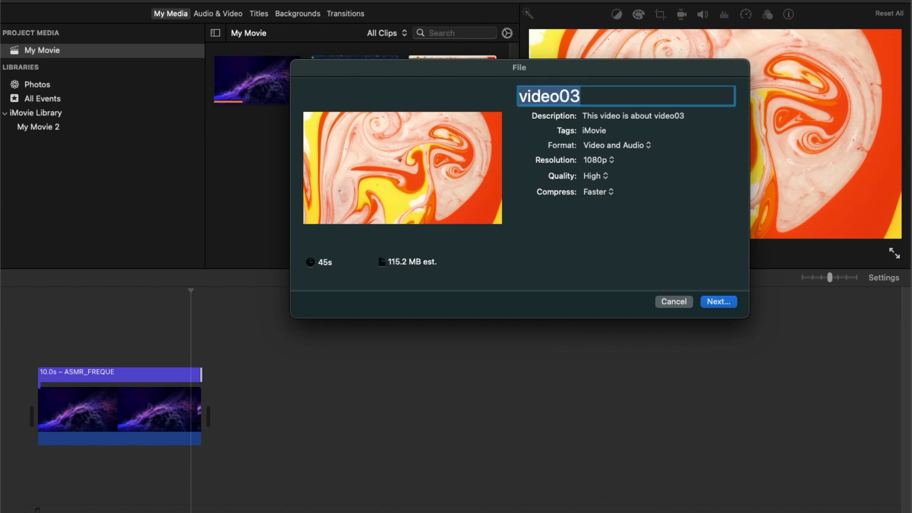
text(Asmr_Freque)
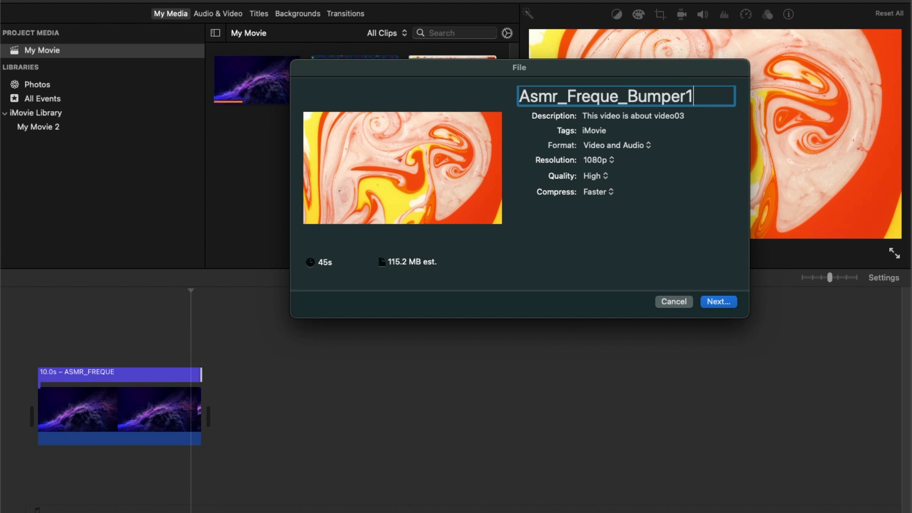
key(Return)
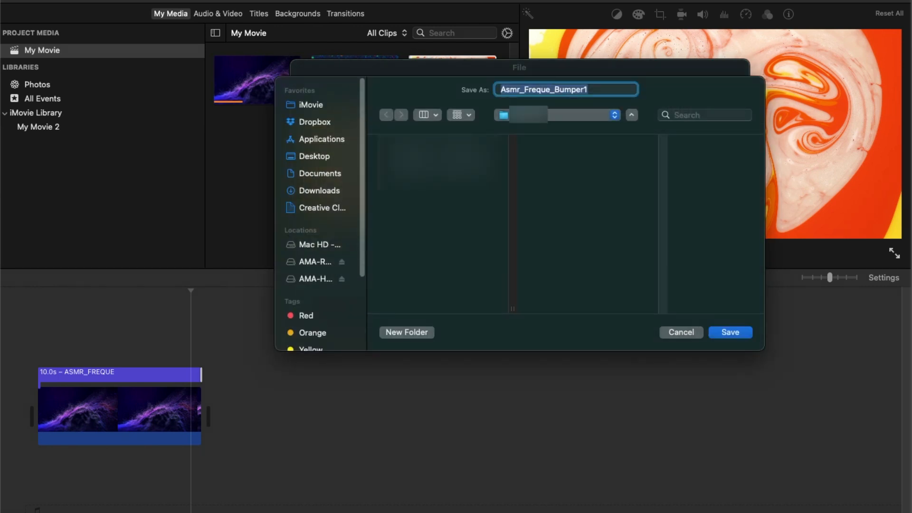
click(315, 156)
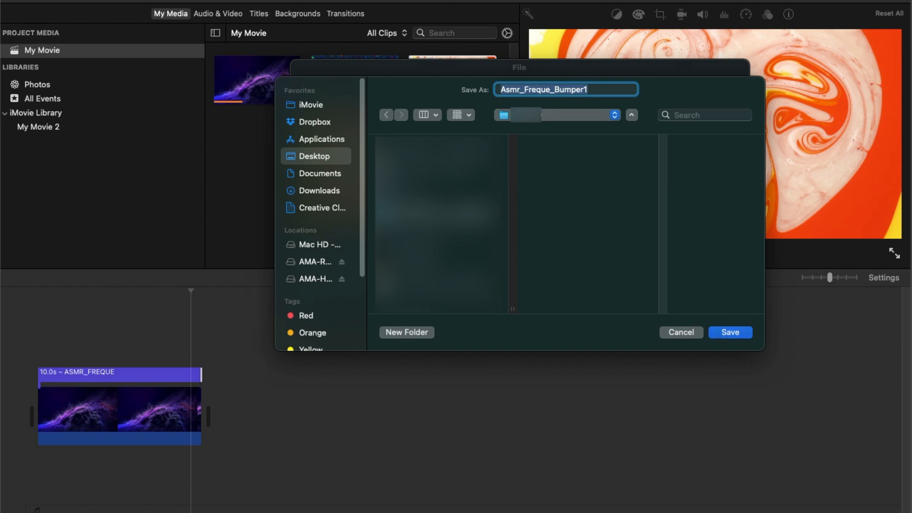
key(Return)
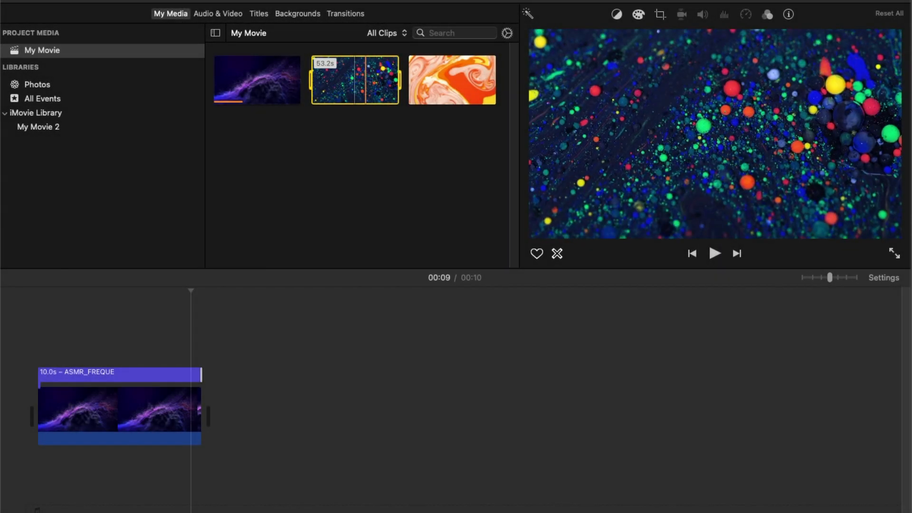
Step: Append the colorful dots clip to the movie and delete the purple clip together with its title
key(e)
mouse_move(407, 413)
mouse_down()
mouse_move(398, 415)
mouse_move(405, 409)
mouse_up()
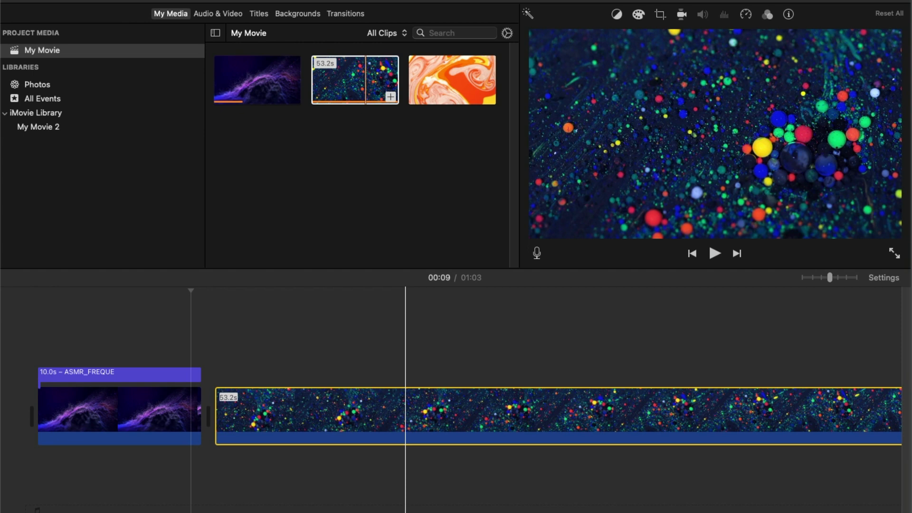
click(158, 411)
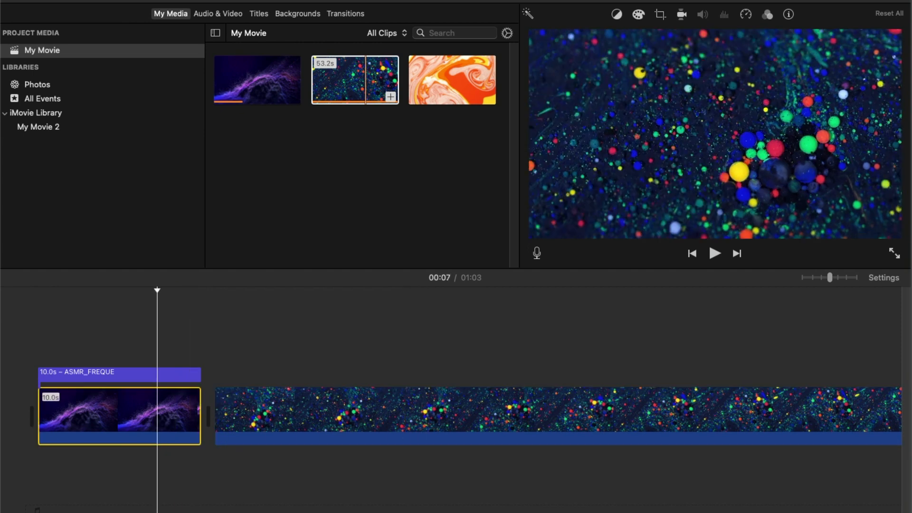
key(Delete)
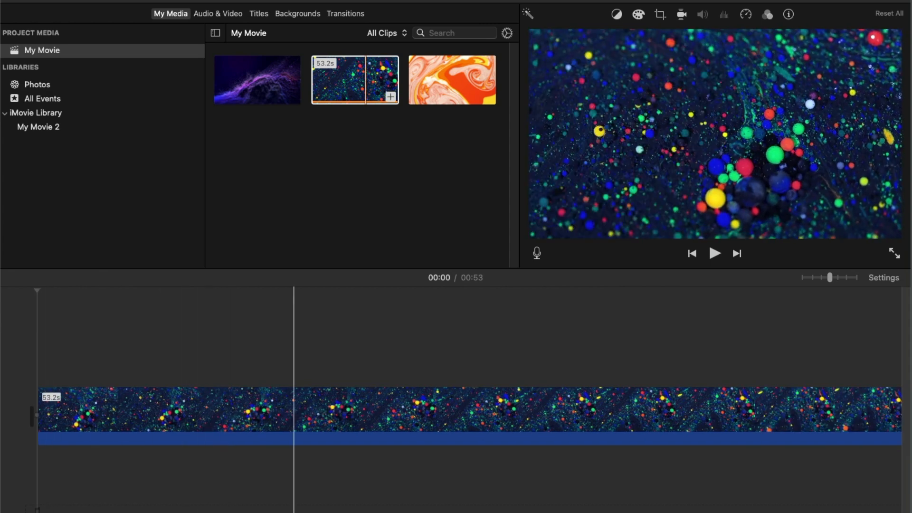
Step: Trim the colorful dots clip from its end down to 10.0 seconds
scroll(574, 408, right, 7)
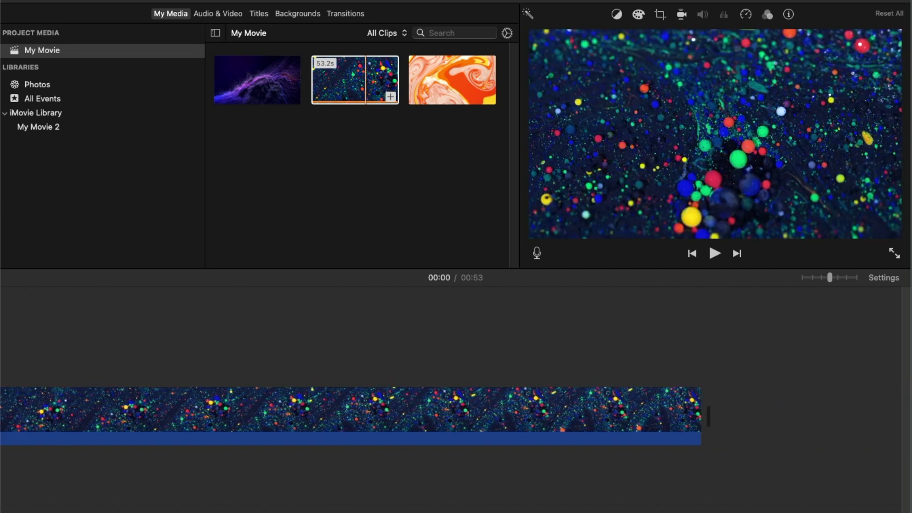
drag(584, 411, 71, 411)
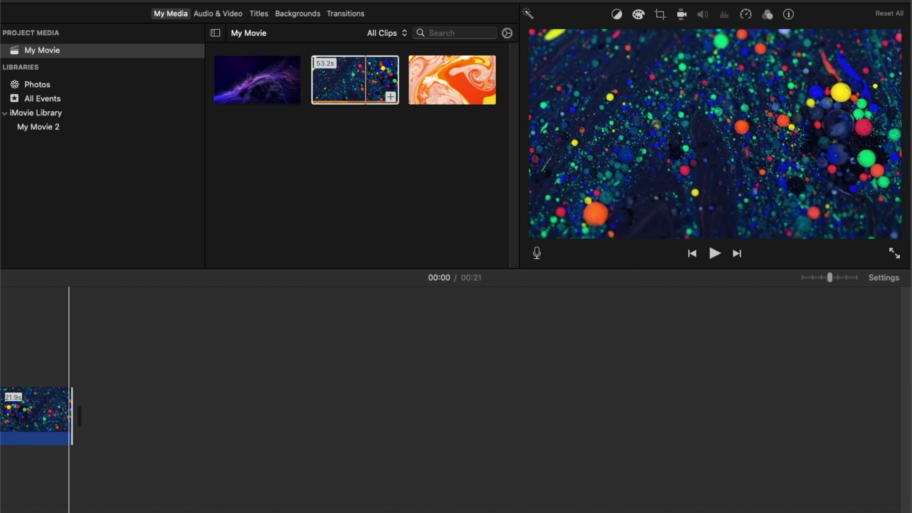
scroll(81, 409, left, 6)
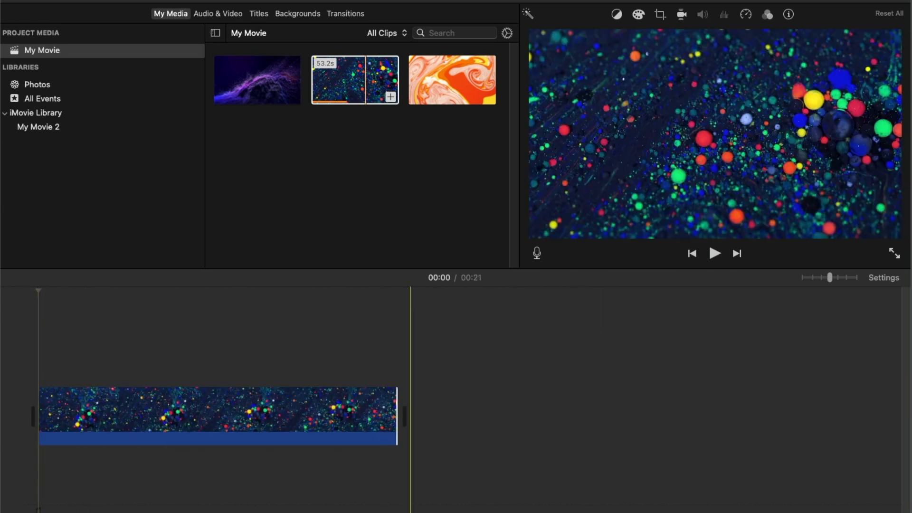
drag(397, 411, 204, 411)
drag(211, 416, 209, 416)
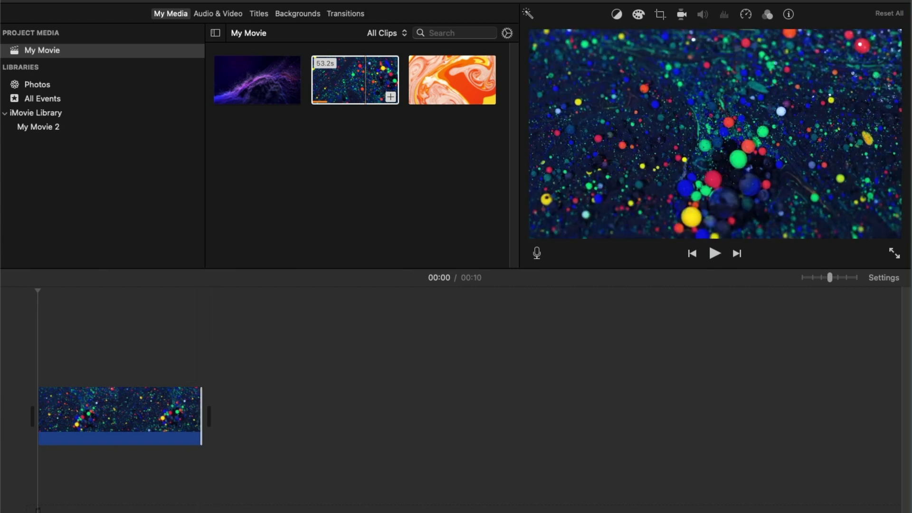
Step: Add a Gravity title spanning the dots clip
click(346, 14)
click(298, 13)
click(259, 13)
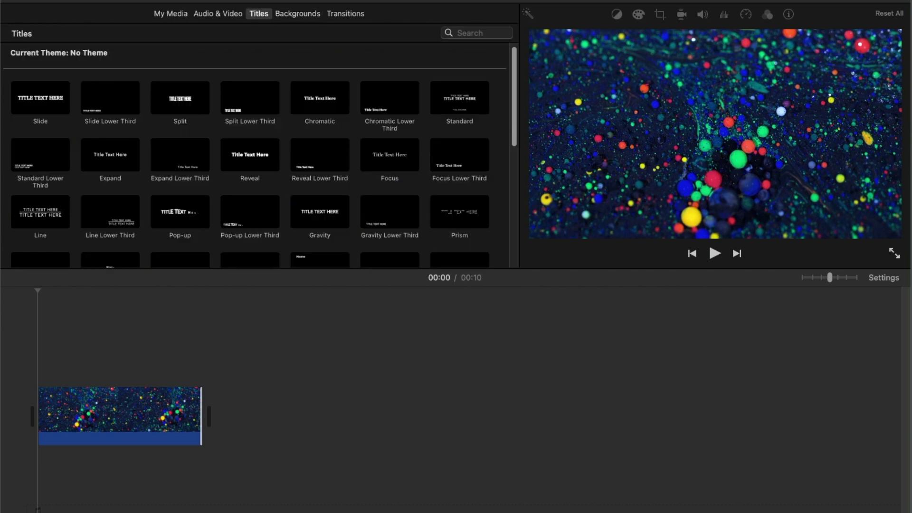
click(321, 212)
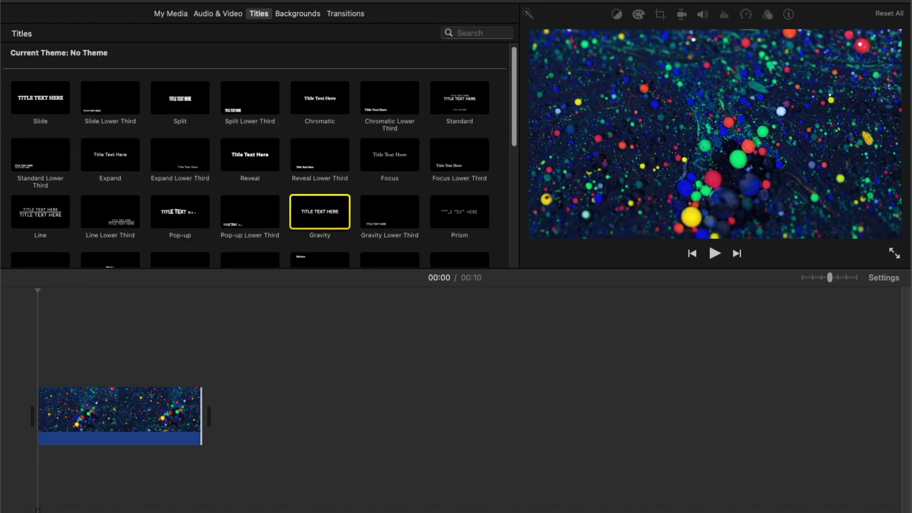
drag(329, 212, 200, 373)
right_click(172, 386)
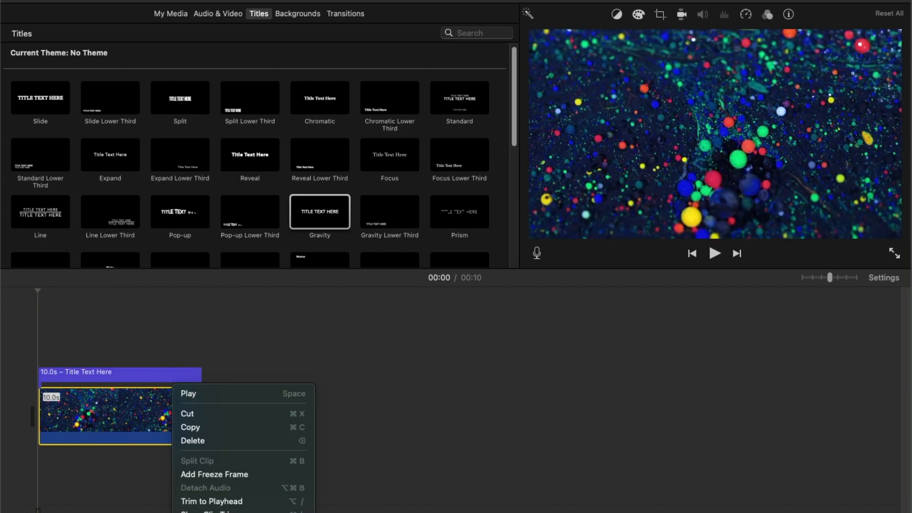
click(171, 385)
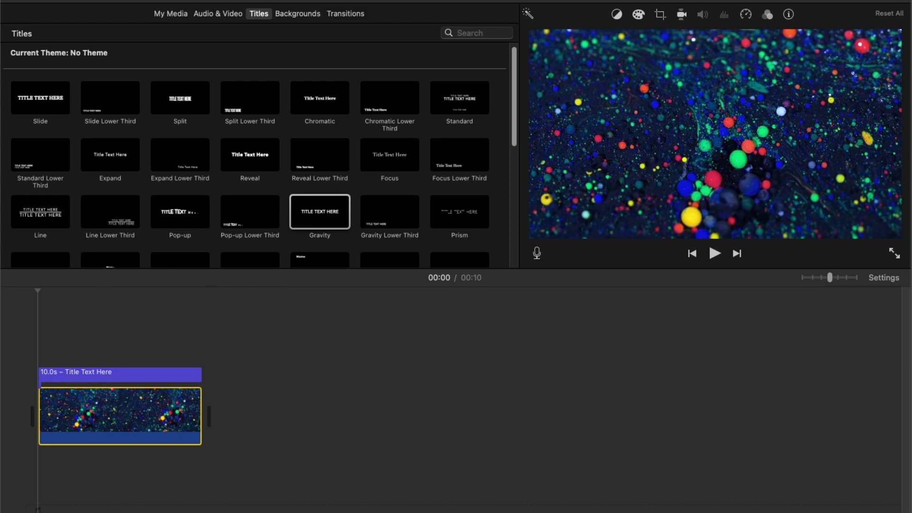
Step: Add Fade to Black transitions at the end and the start of the dots clip
click(345, 13)
drag(180, 104, 197, 413)
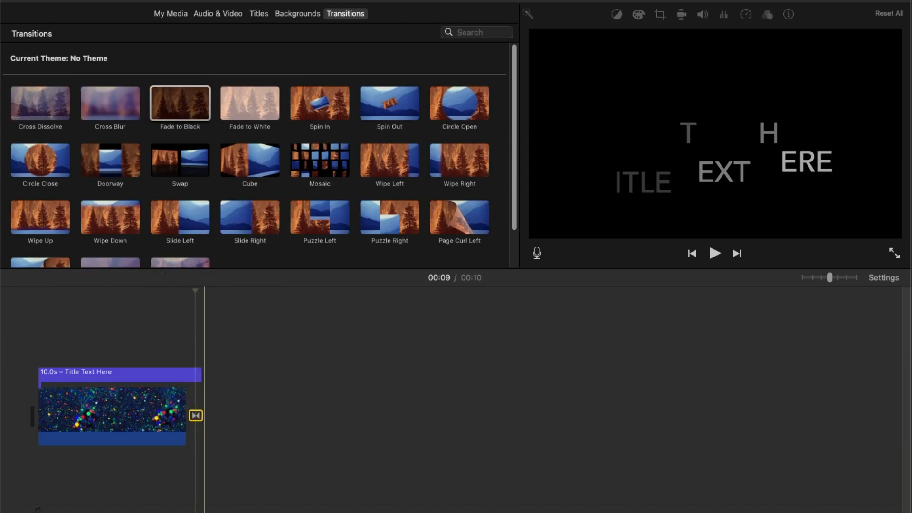
drag(180, 103, 38, 412)
Step: Replace the Gravity title's text with ASMR_FREQUE
double_click(63, 374)
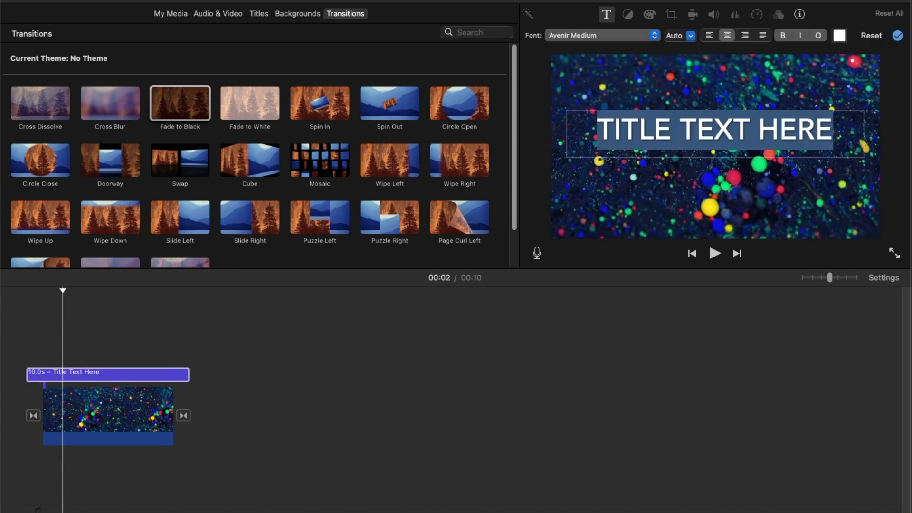
text(ASMR_FREQUE)
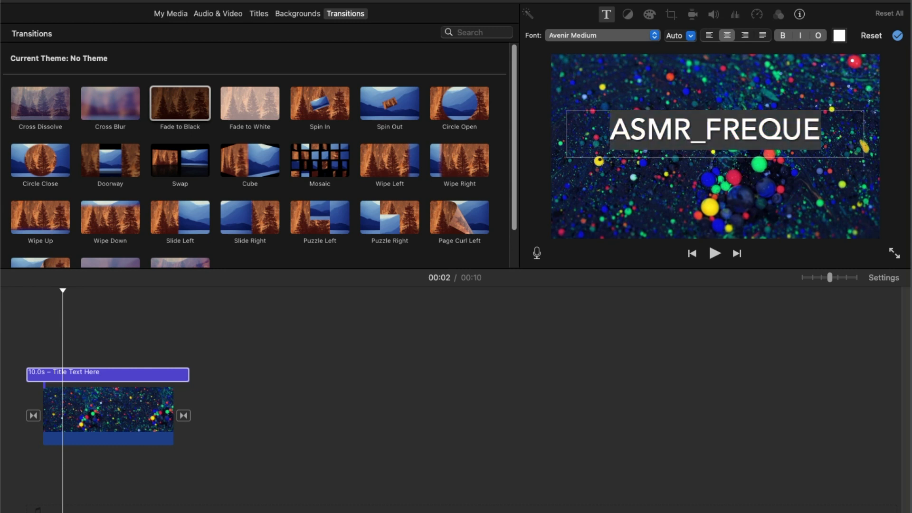
Step: Play back the dots clip to preview the ASMR_FREQUE title
click(25, 332)
key(space)
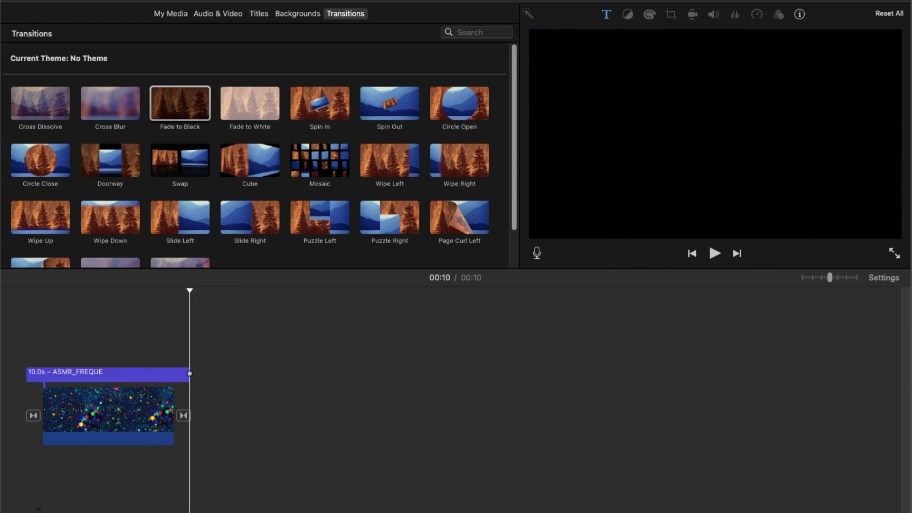
key(space)
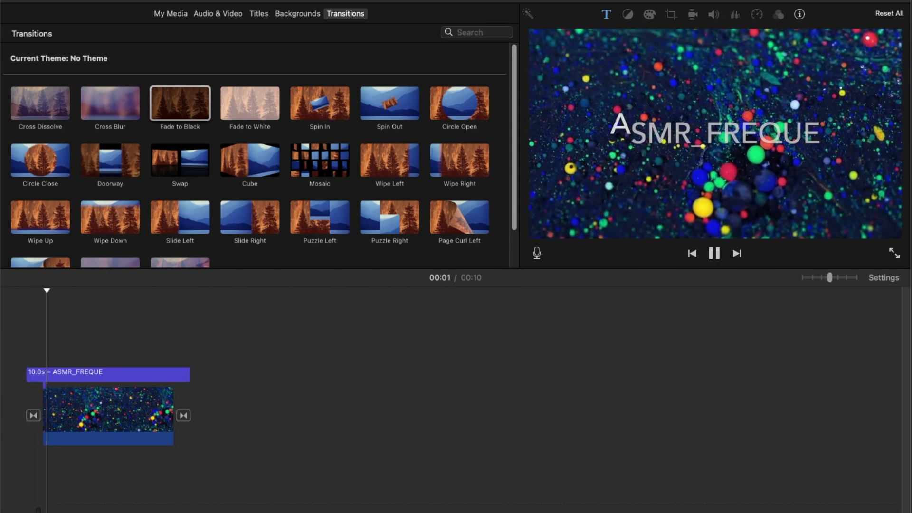
key(space)
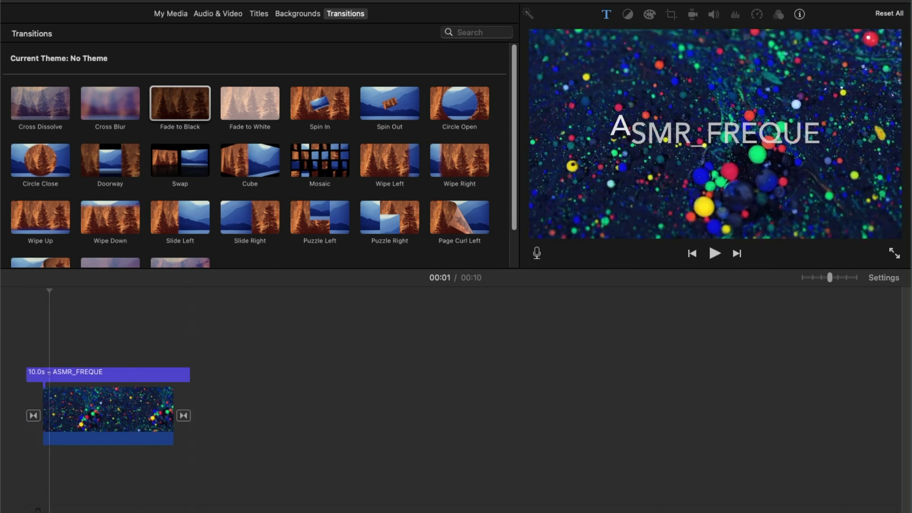
Step: Add a Reveal title at the start of the dots clip
key(super+4)
key(super+3)
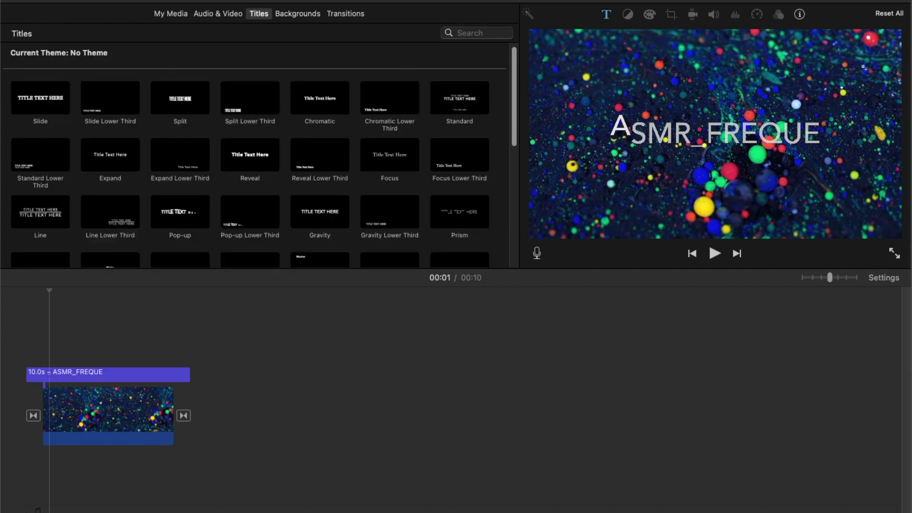
key(super+2)
key(super+5)
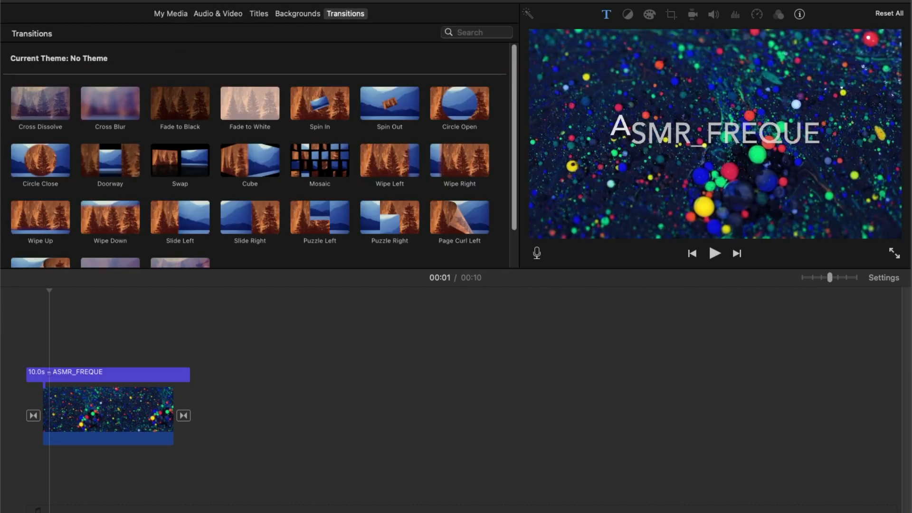
key(super+3)
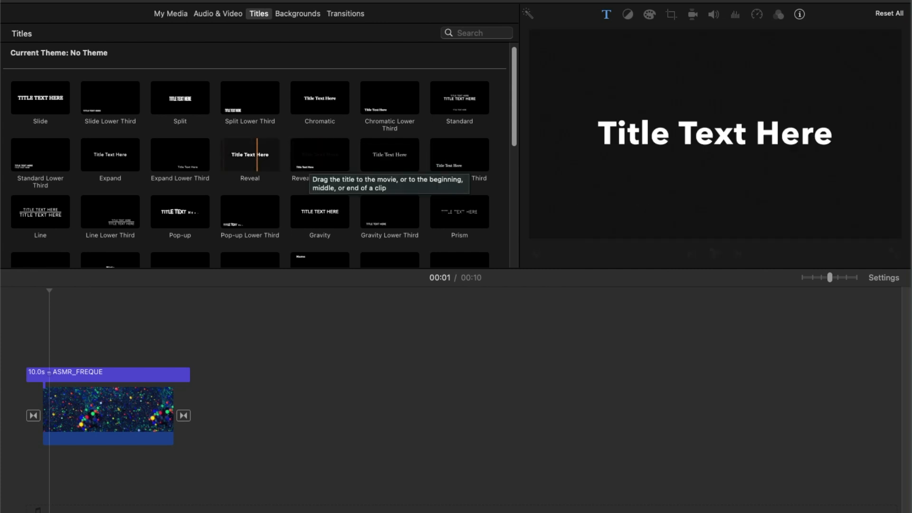
click(254, 162)
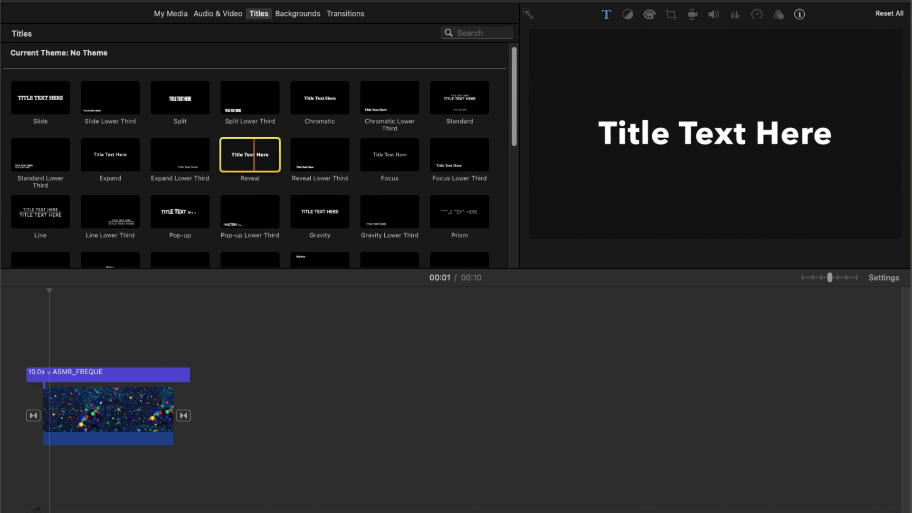
drag(254, 161, 65, 357)
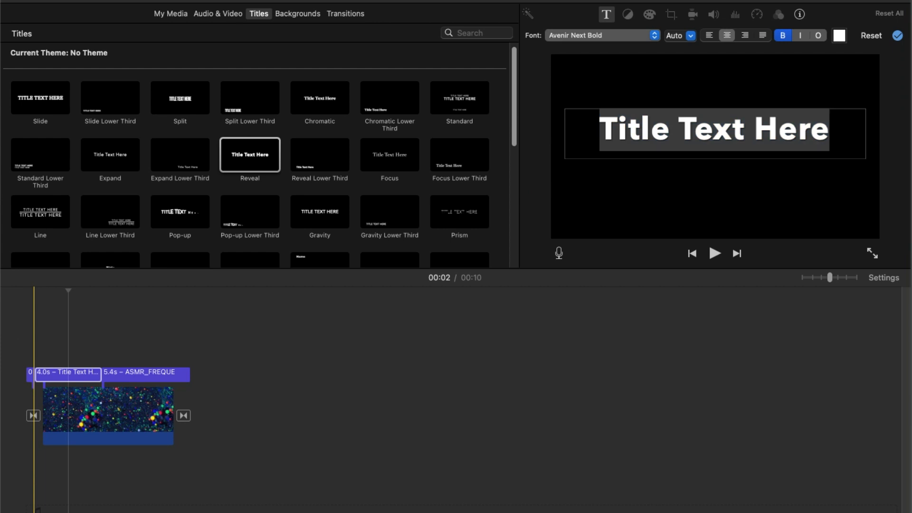
Step: Delete the Gravity title and extend the Reveal title to the end of the dots clip
click(175, 373)
key(Delete)
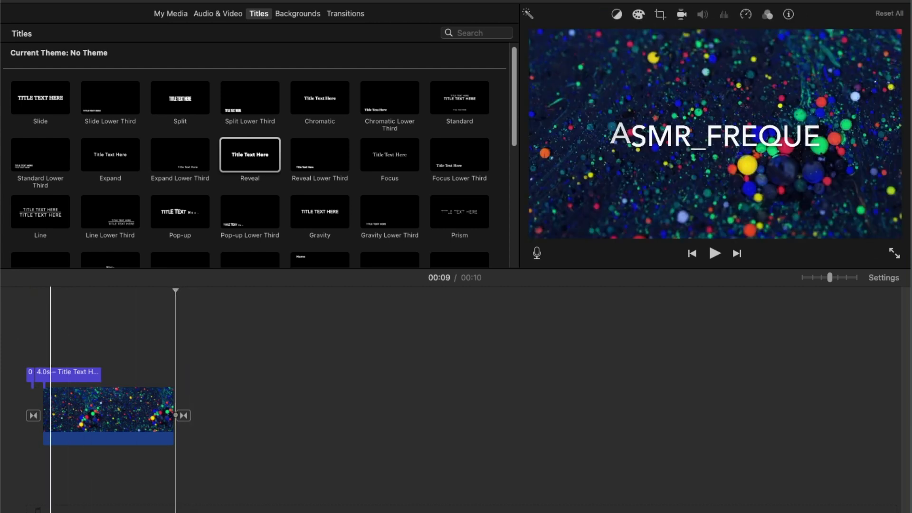
click(73, 372)
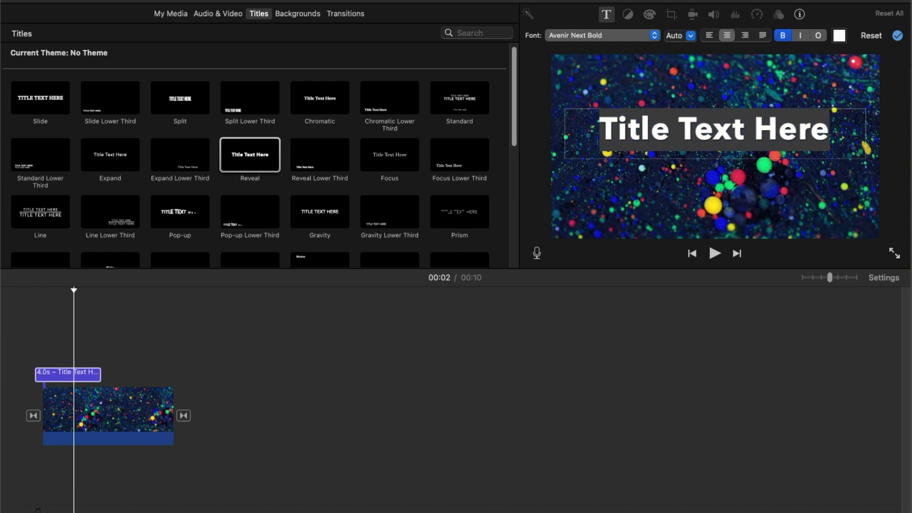
drag(66, 374, 173, 373)
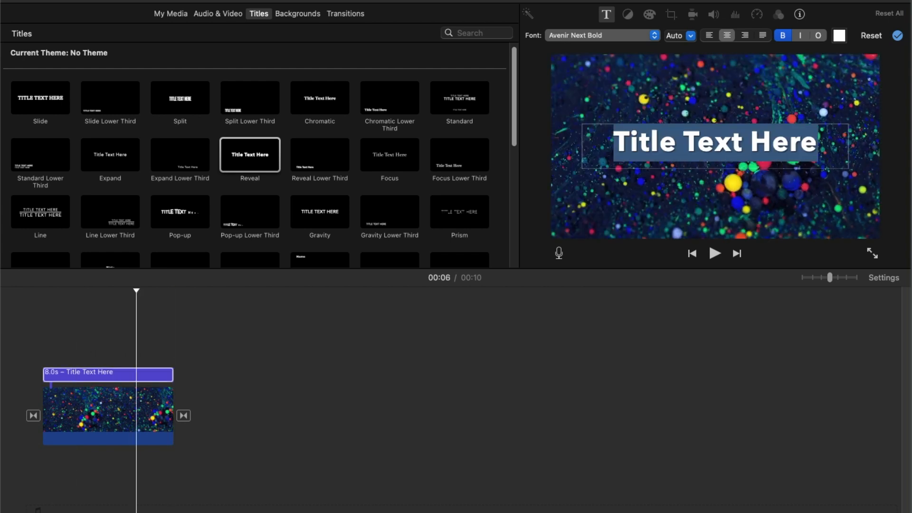
Step: Replace the Reveal title's text with ASMR_FREQUE
text(a)
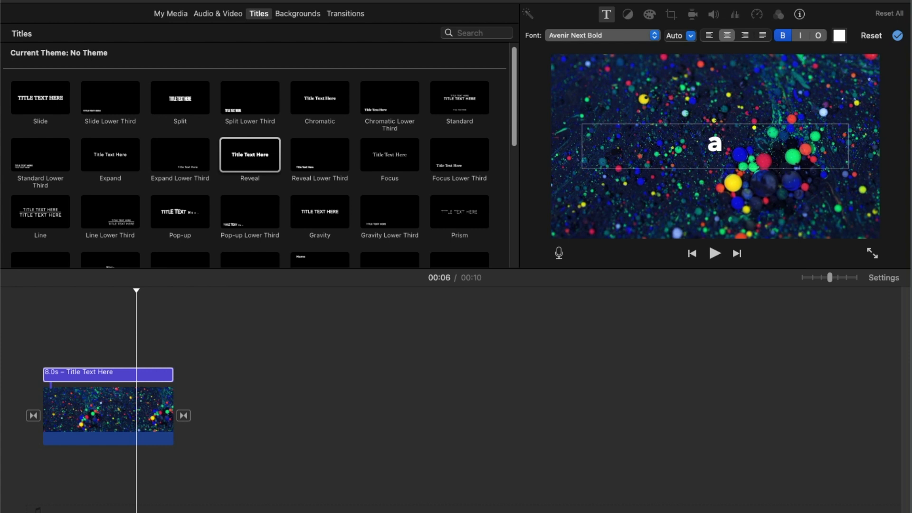
key(BackSpace)
text(ASMR_Freque)
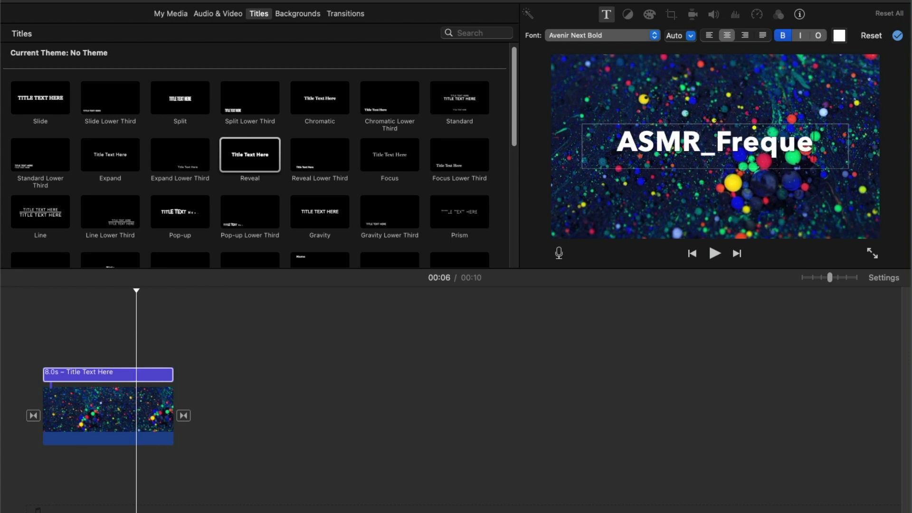
key(BackSpace)
key(BackSpace)
key(BackSpace)
key(BackSpace)
key(BackSpace)
text(REQUE)
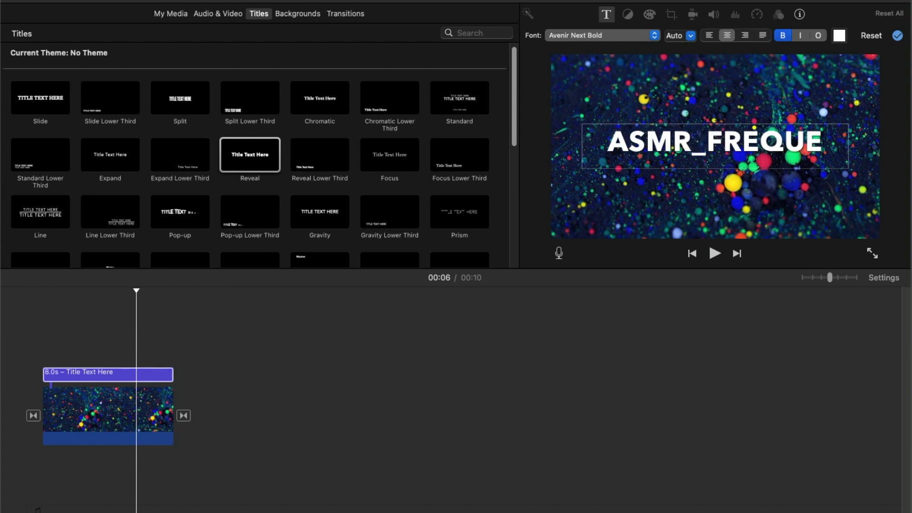
click(897, 35)
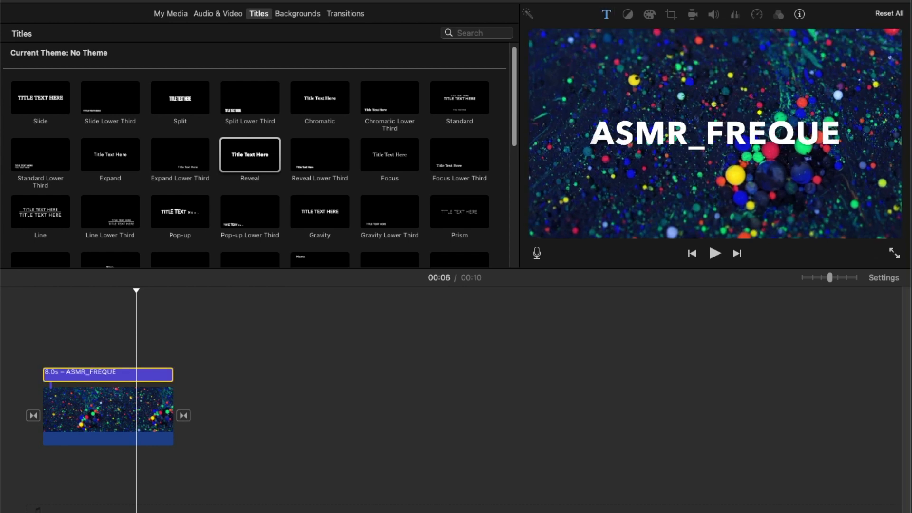
Step: Change the title's font to Avenir Next Ultra Light
double_click(715, 141)
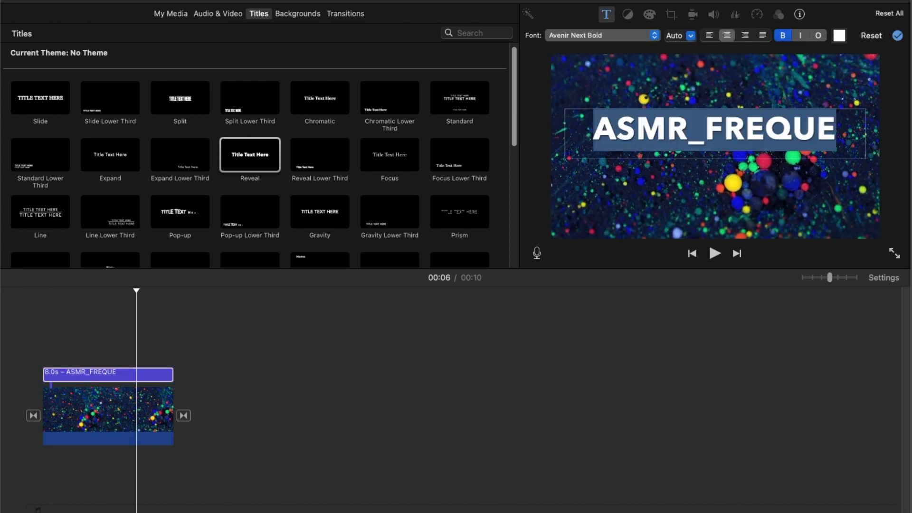
click(603, 36)
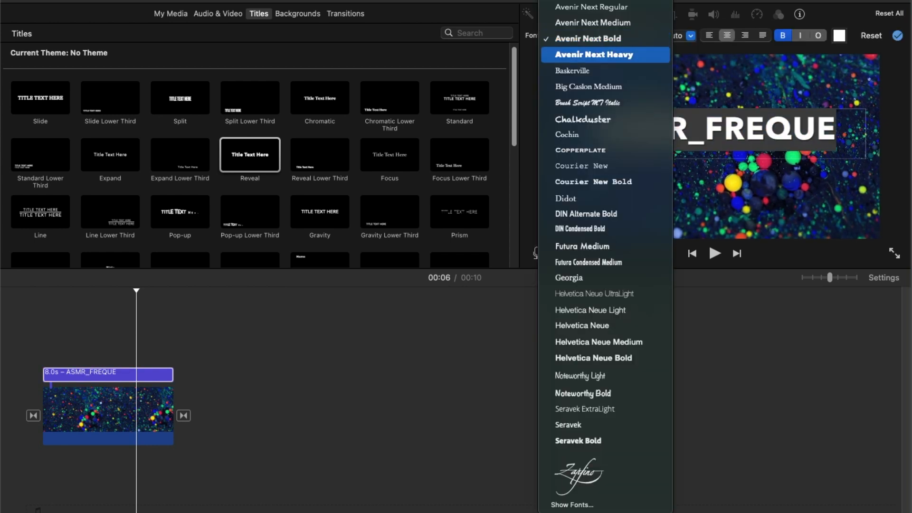
scroll(605, 177, up, 2)
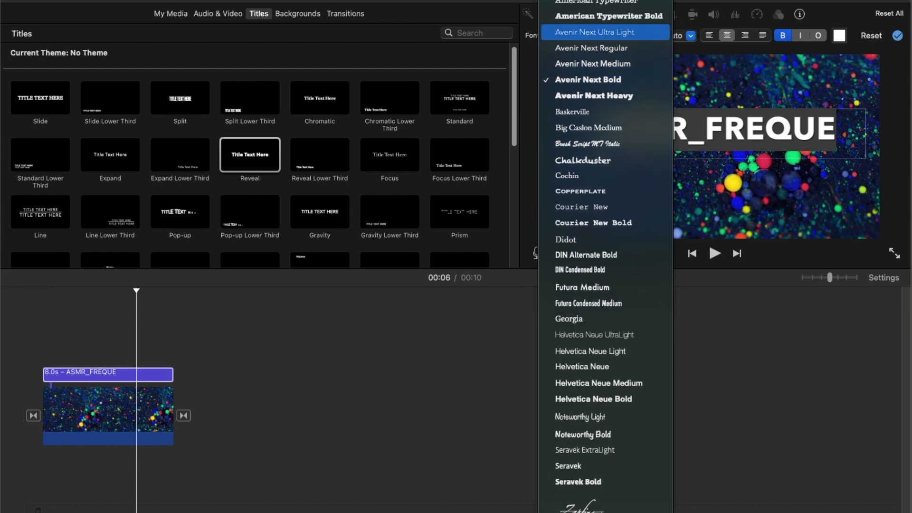
key(Return)
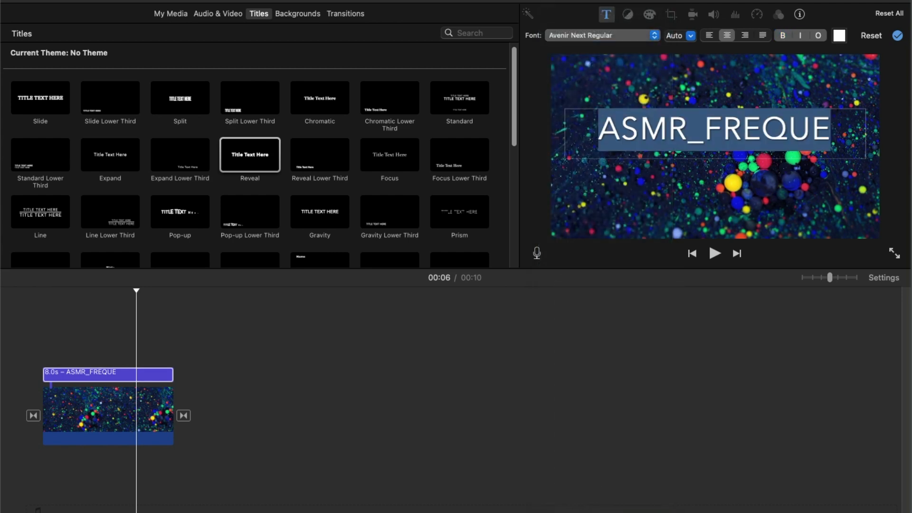
key(space)
key(Up)
key(Return)
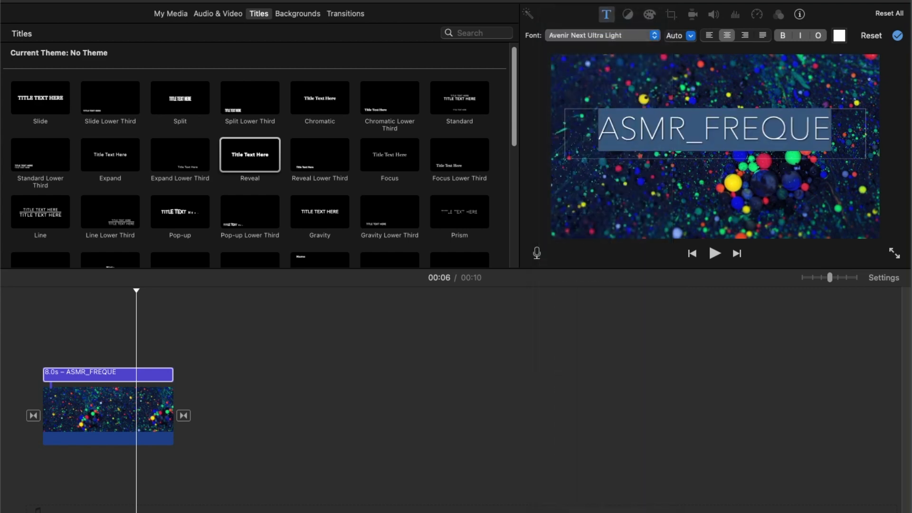
Step: Play back the clip to preview the restyled title
click(25, 403)
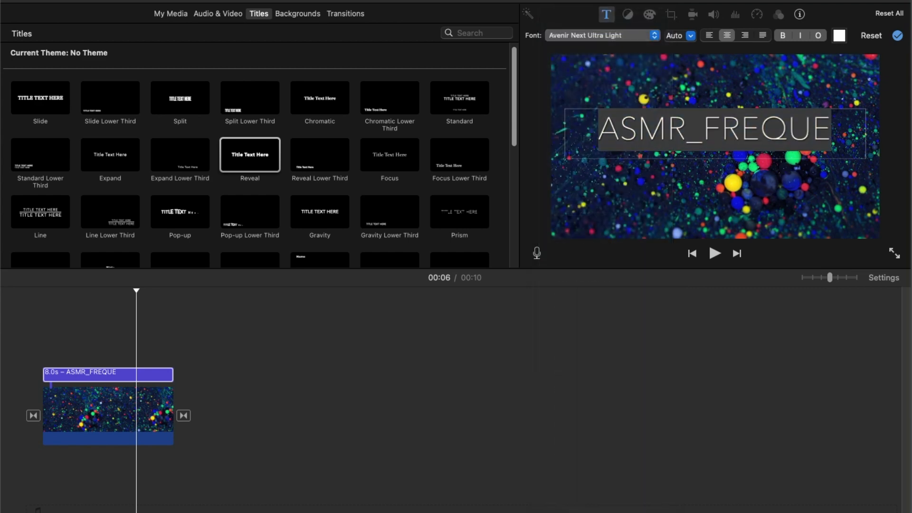
key(space)
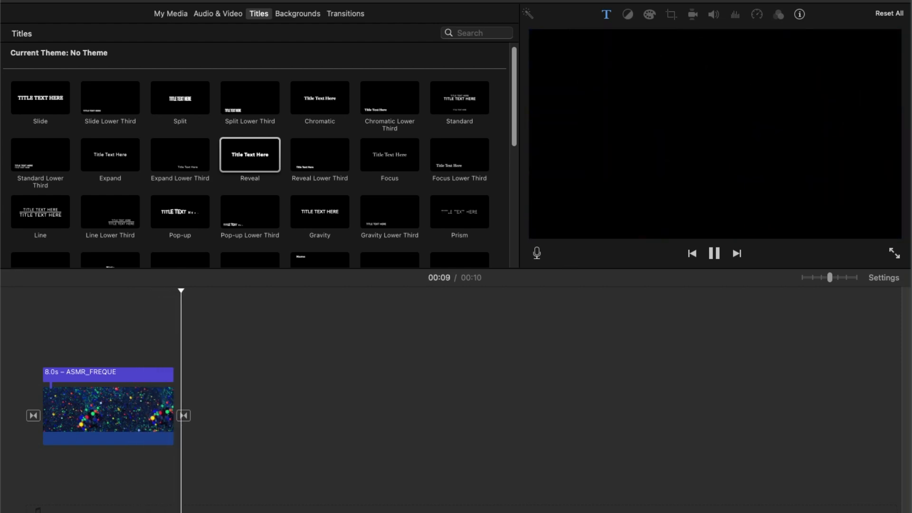
click(115, 375)
key(space)
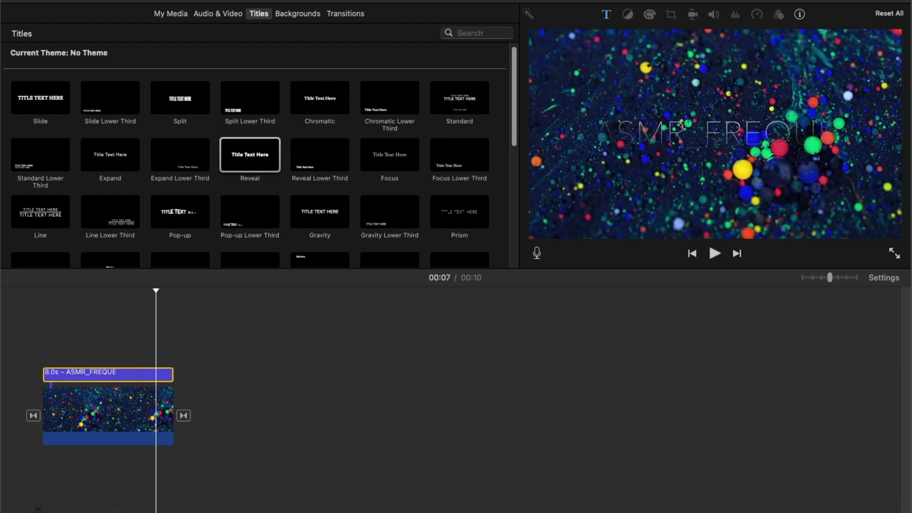
Step: Set the title's font to Avenir Next Regular
double_click(131, 375)
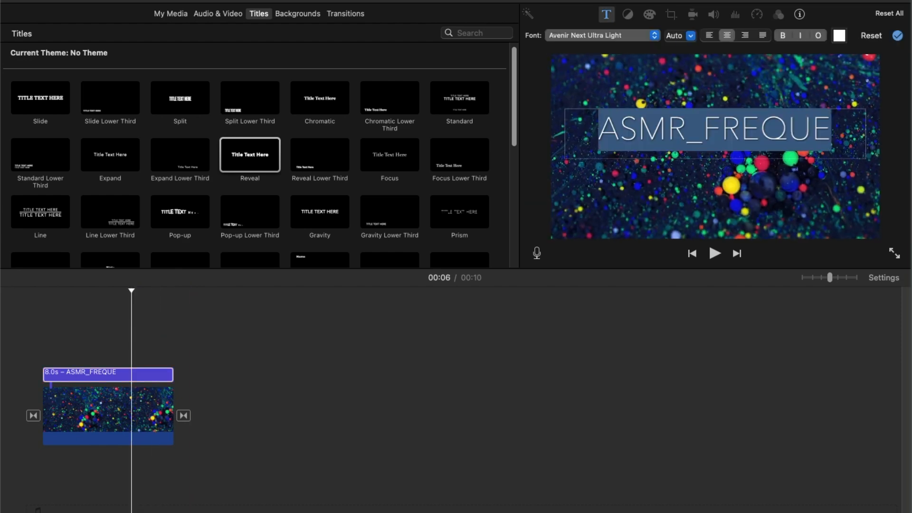
click(602, 35)
click(581, 55)
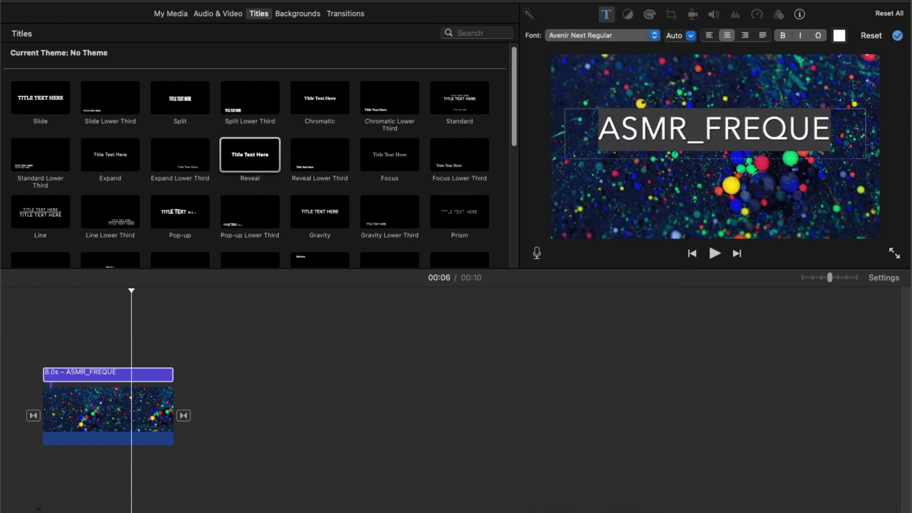
Step: Export the movie as a file named Asmr_Freque_Bumper2 to the Desktop
click(25, 333)
click(1, 1)
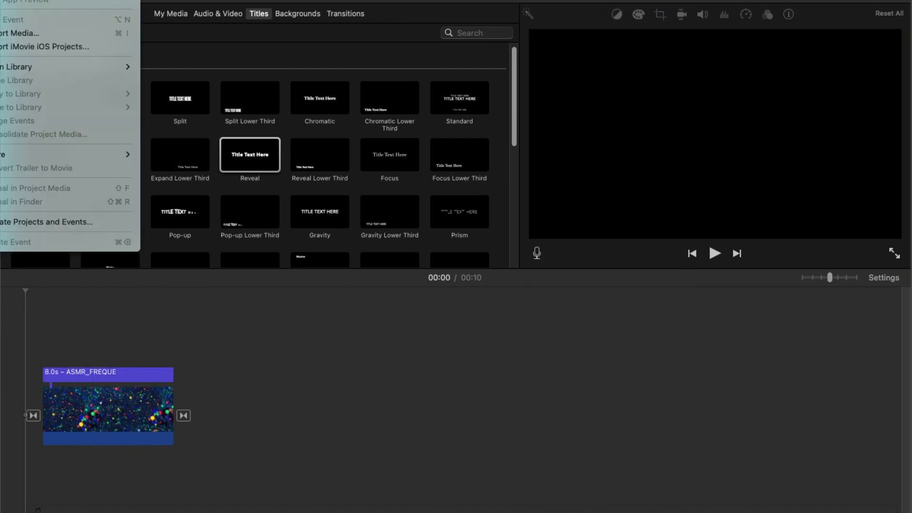
mouse_move(71, 154)
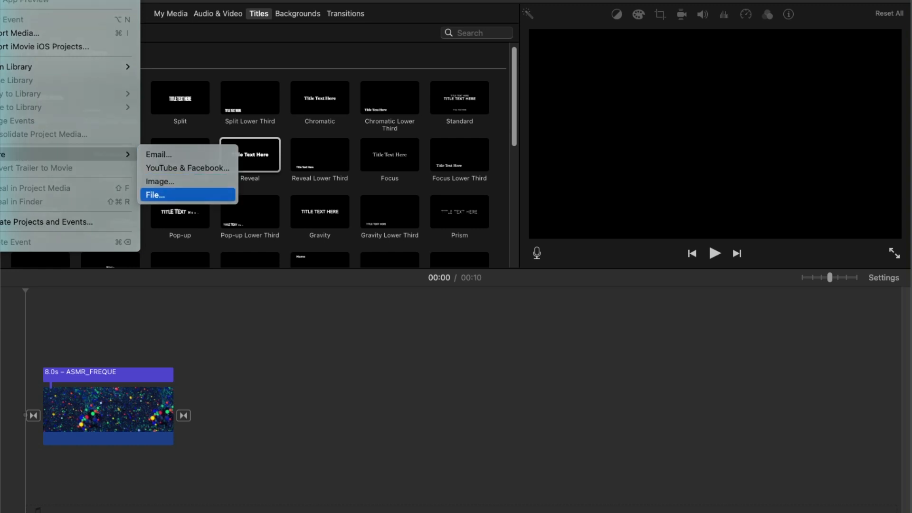
click(161, 195)
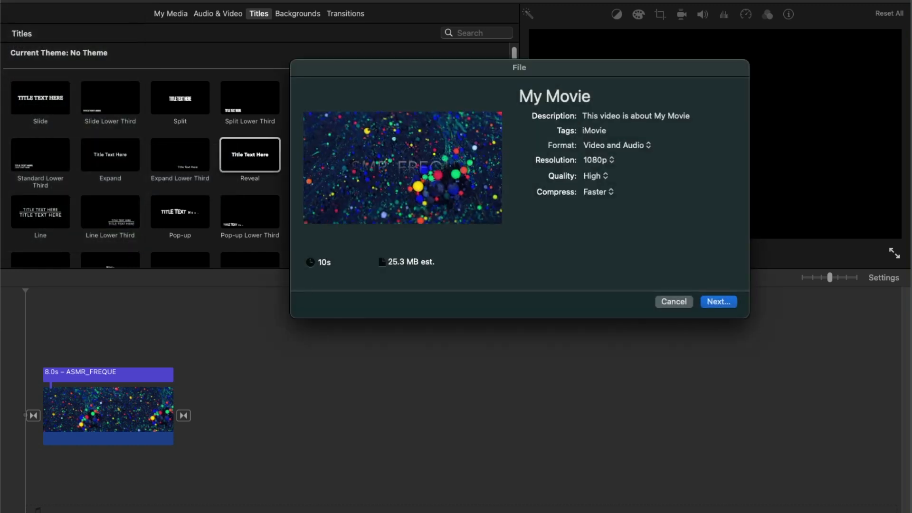
drag(595, 96, 519, 97)
text(ASMR_)
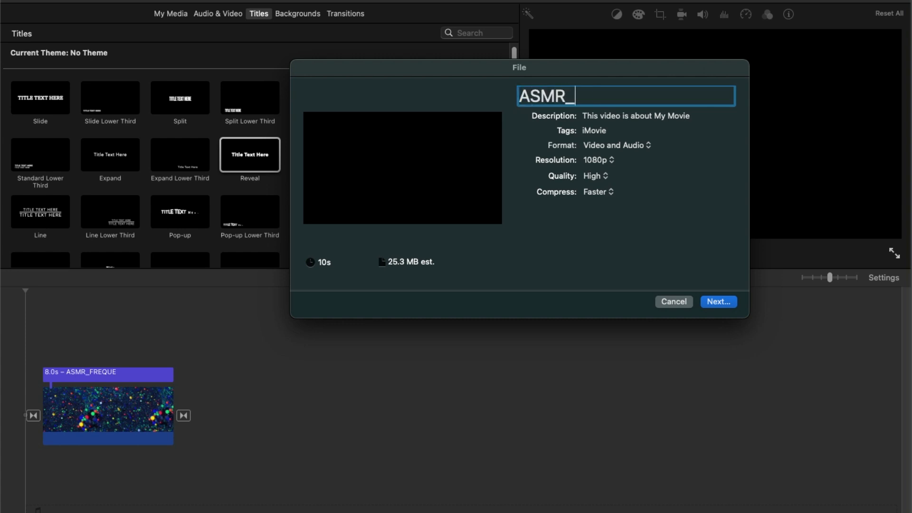
text(F)
key(BackSpace)
key(BackSpace)
key(BackSpace)
key(BackSpace)
key(BackSpace)
text(smr)
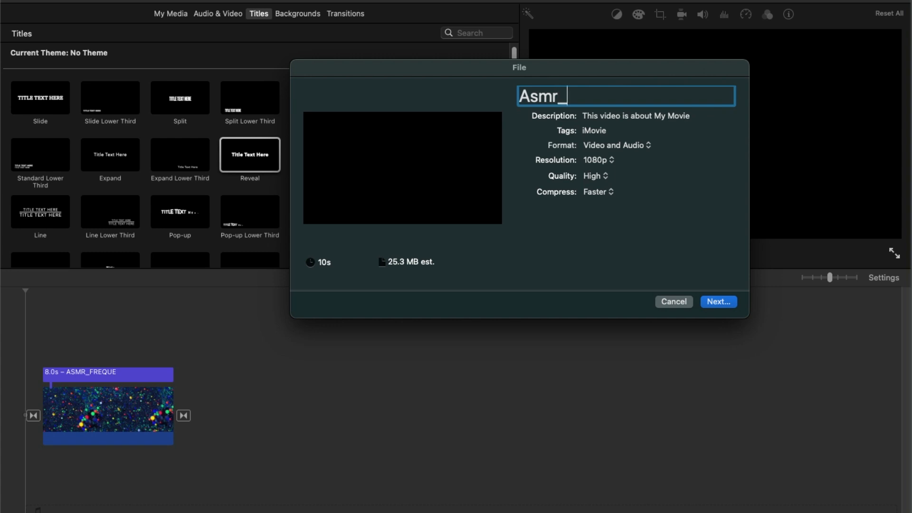
text(_Freque)
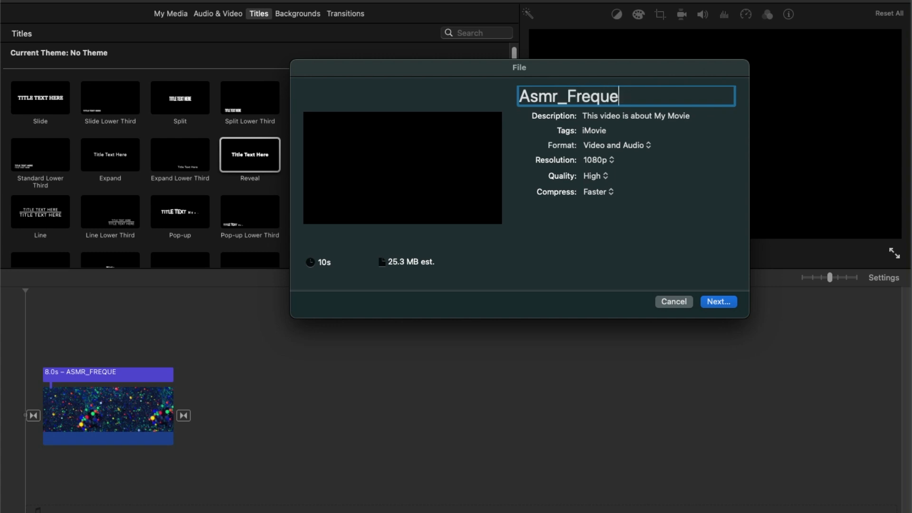
text(uBumper2)
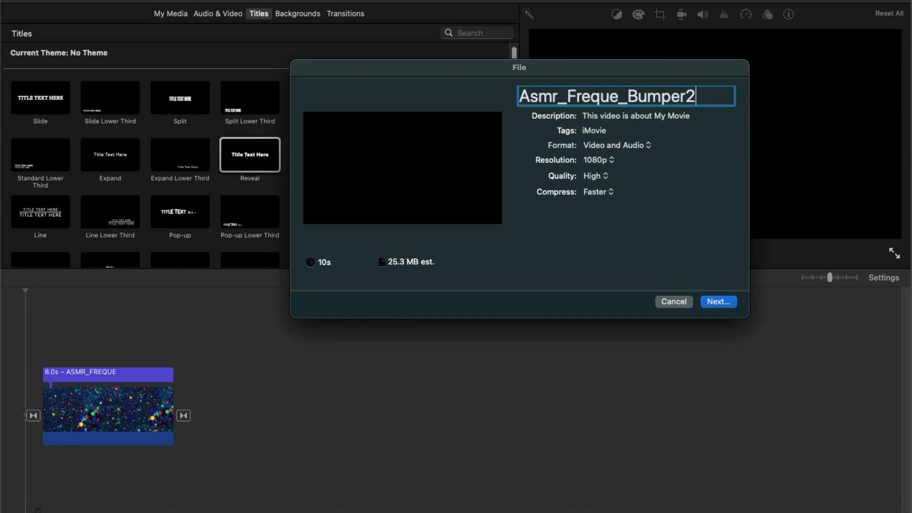
key(Return)
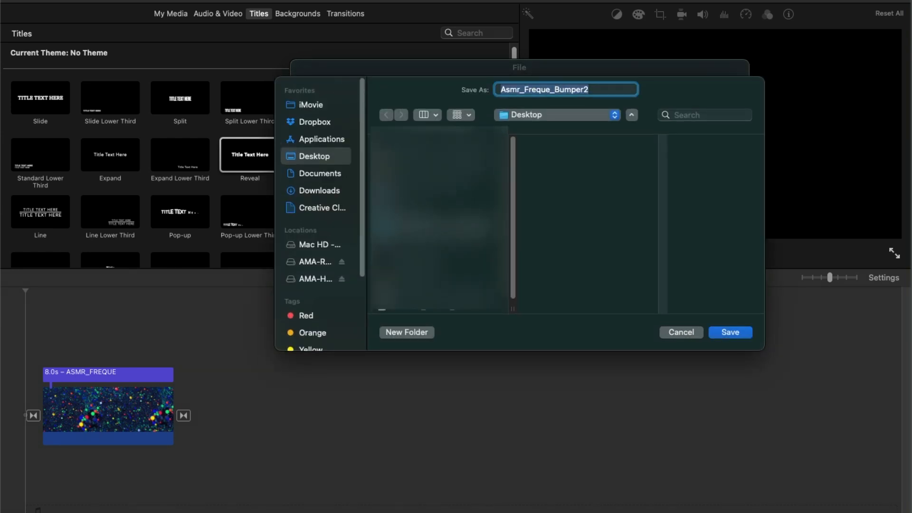
key(Return)
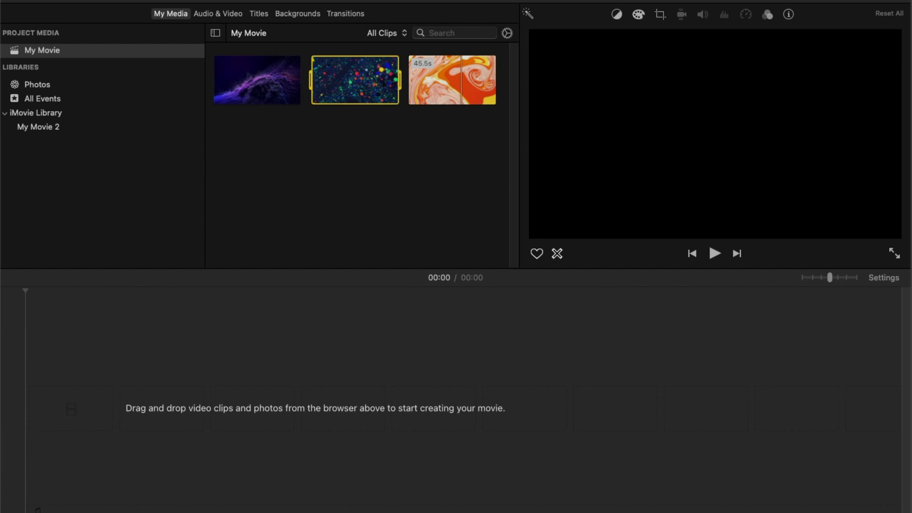
Step: Append the orange marble clip to the new movie's timeline
key(e)
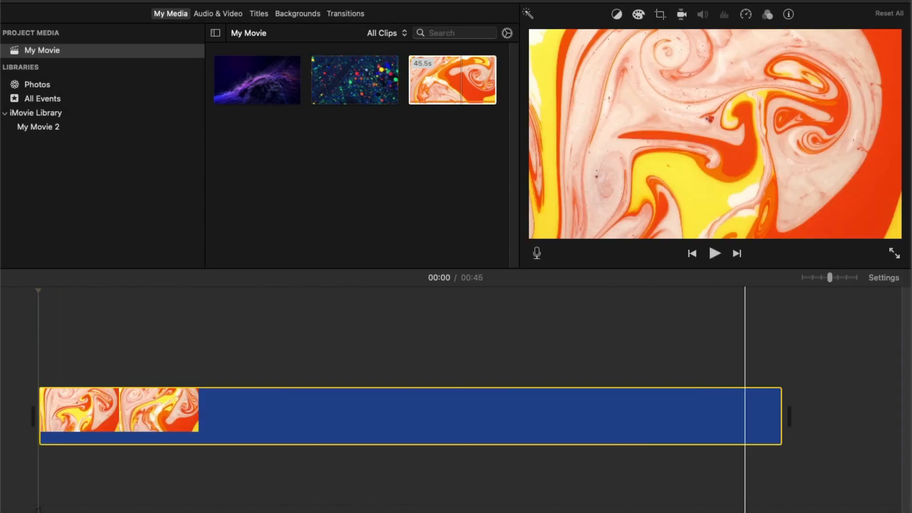
Step: Trim the orange marble clip to about 10 seconds
drag(781, 415, 201, 416)
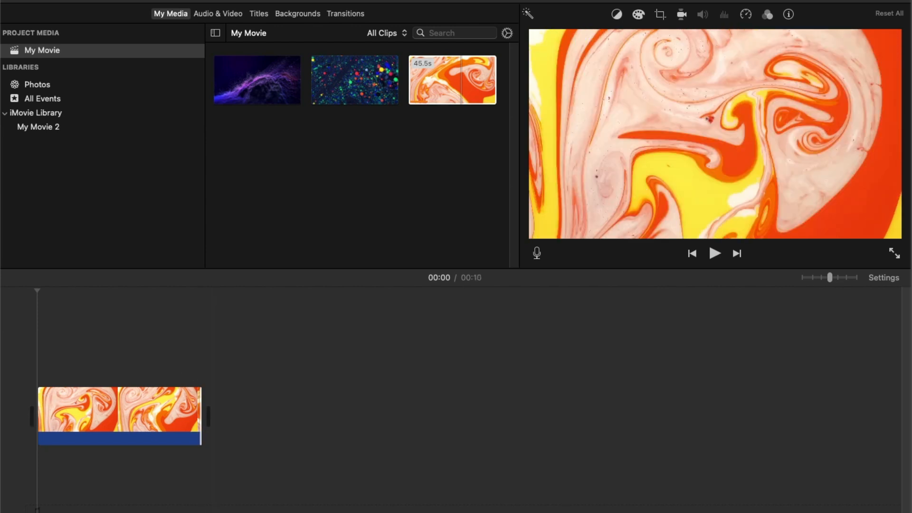
click(345, 14)
click(298, 13)
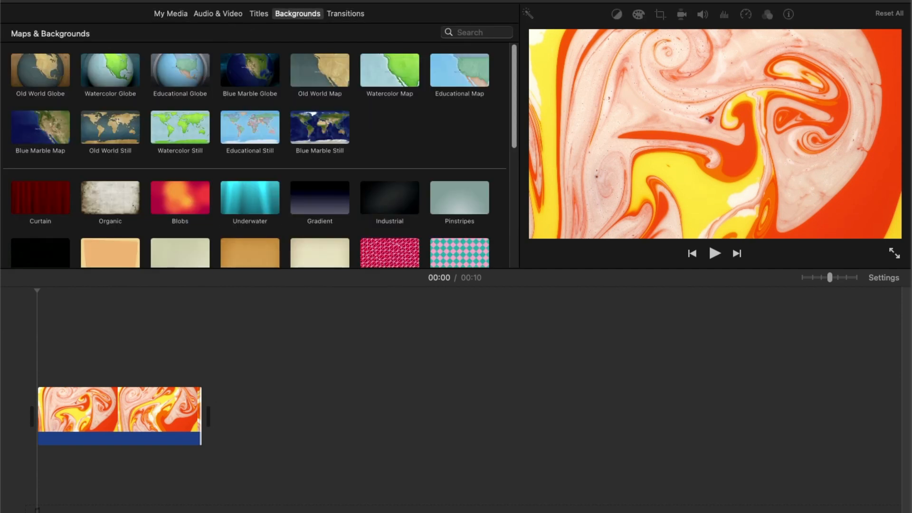
Step: Add Fade to Black transitions at the start and end of the clip
click(345, 14)
drag(180, 104, 32, 416)
drag(181, 270, 183, 416)
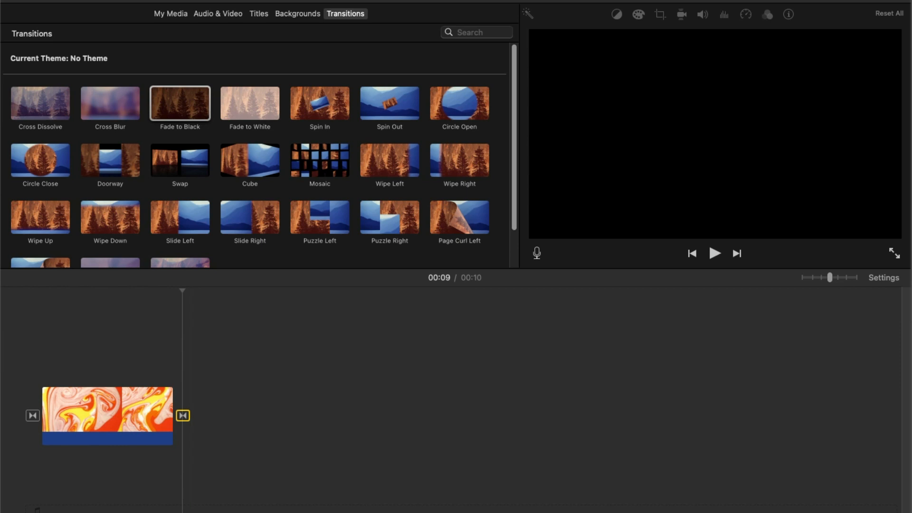
Step: Add a Chromatic title above the clip and extend it to the clip's end
click(259, 14)
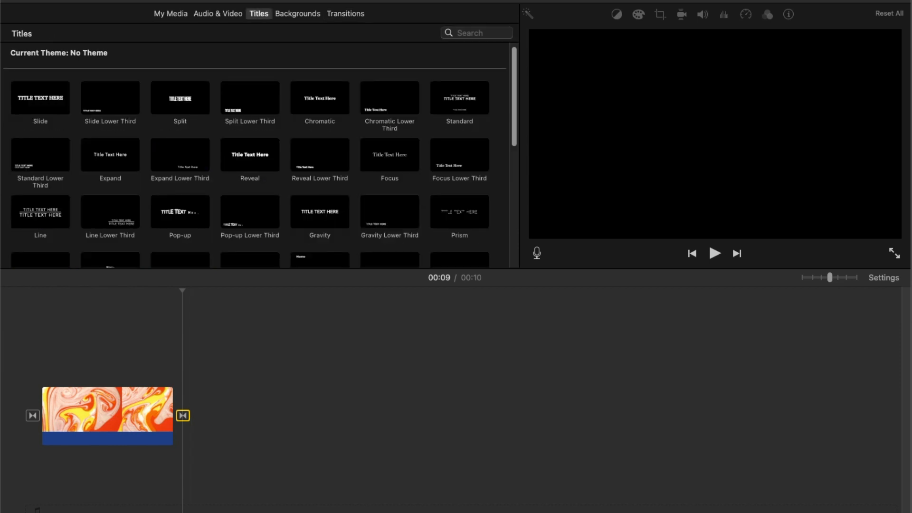
scroll(257, 157, down, 5)
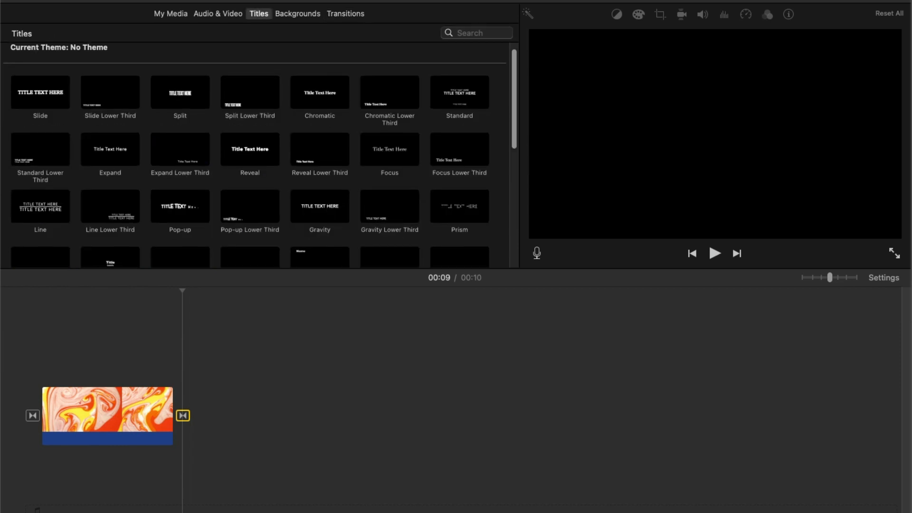
scroll(257, 156, down, 2)
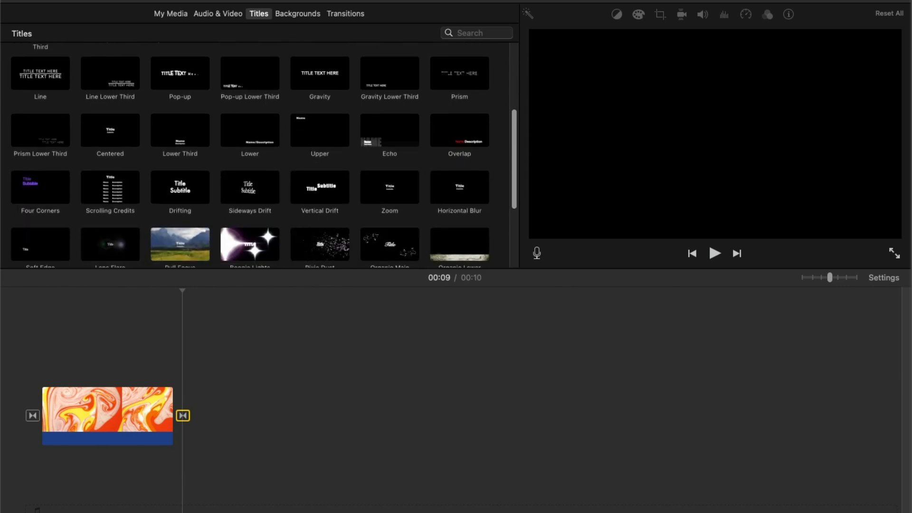
click(189, 188)
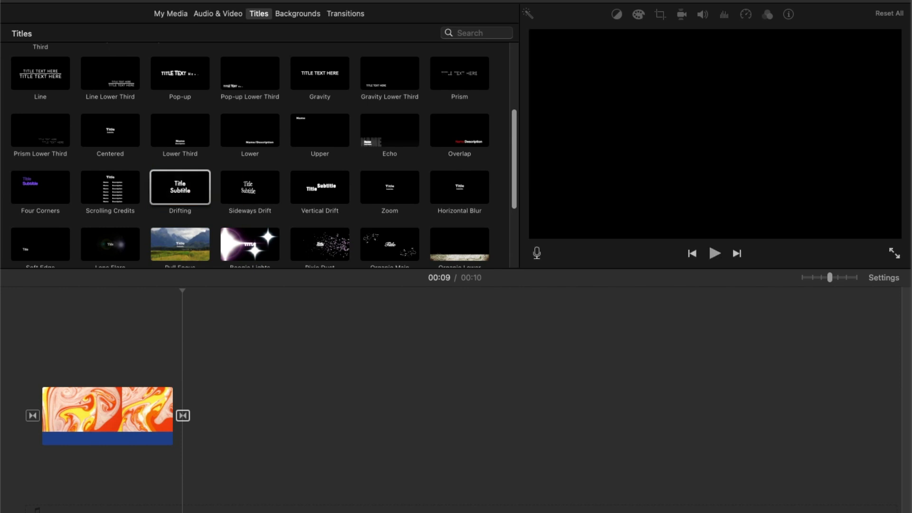
key(space)
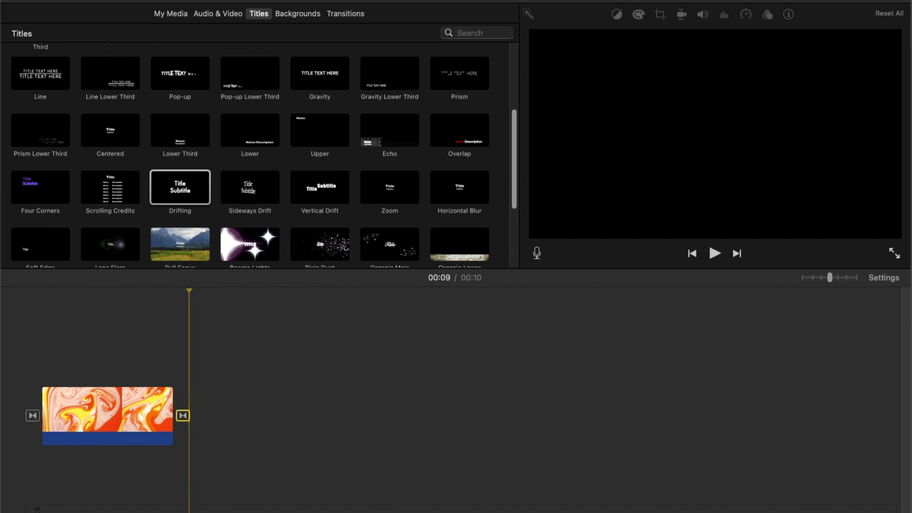
scroll(261, 157, up, 2)
scroll(261, 157, up, 3)
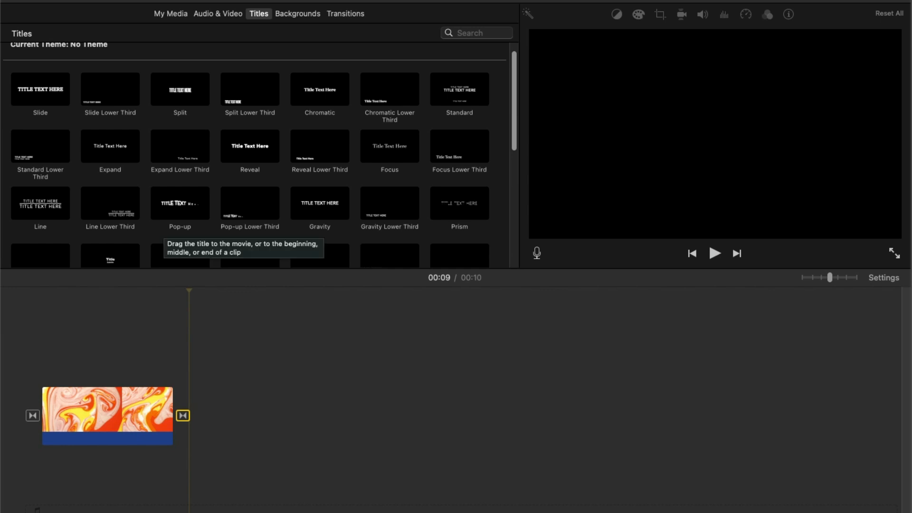
scroll(171, 233, up, 1)
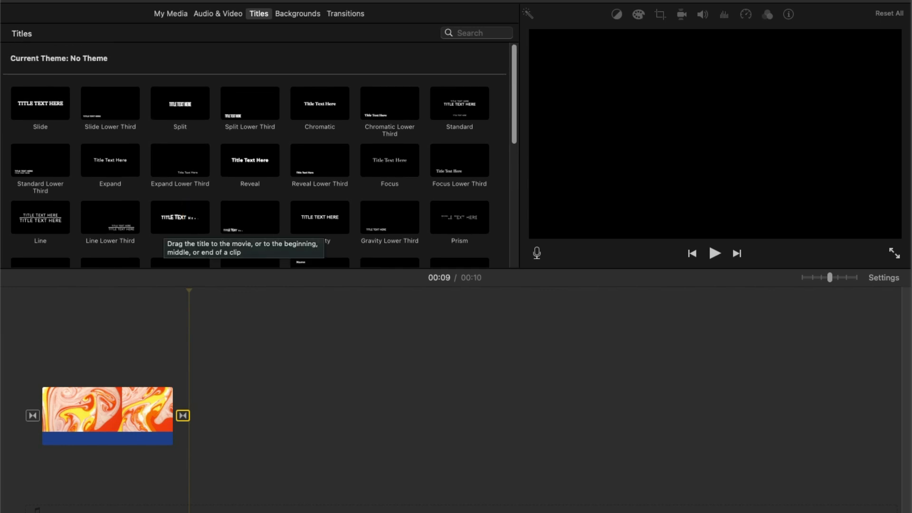
drag(319, 103, 53, 375)
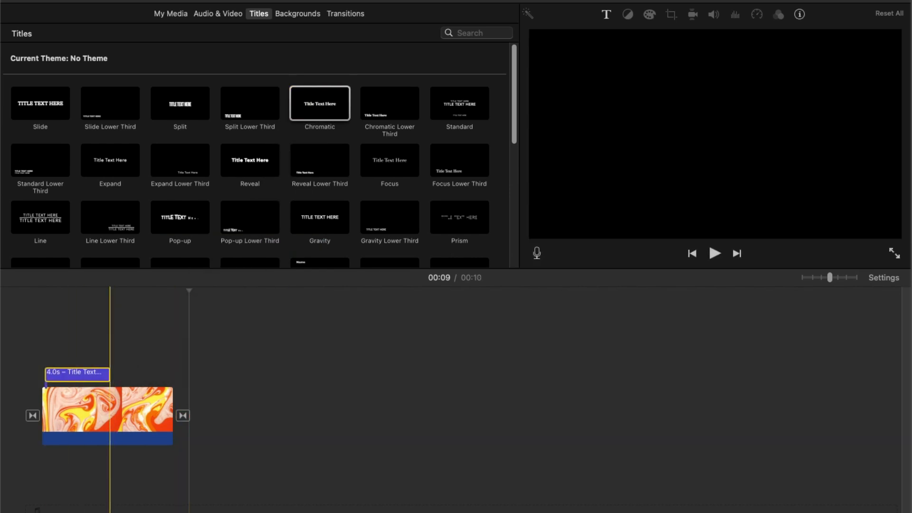
drag(109, 373, 173, 373)
Step: Replace the title text with ASMR_FREQUE
double_click(132, 374)
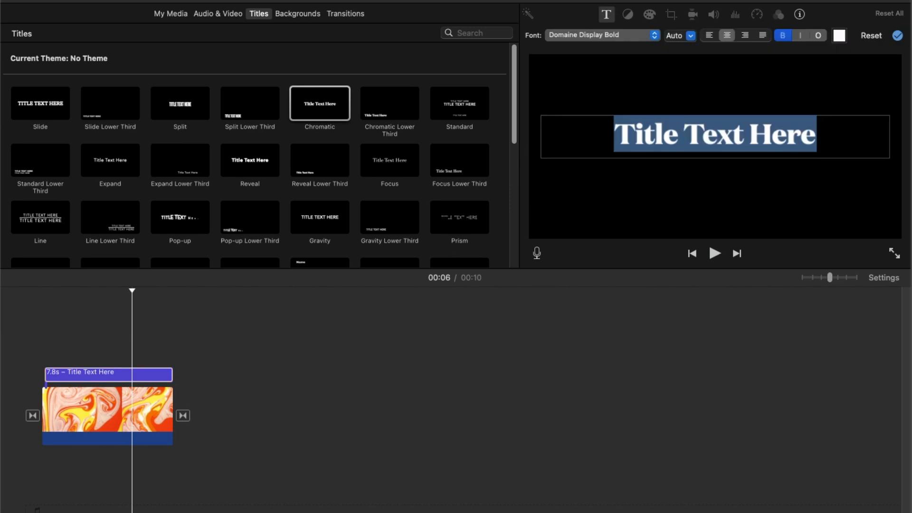
text(A)
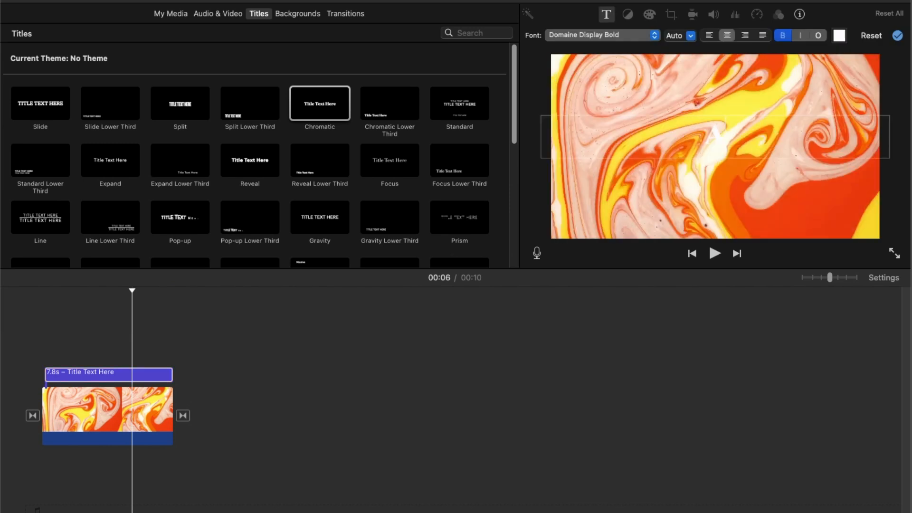
text(SMR_)
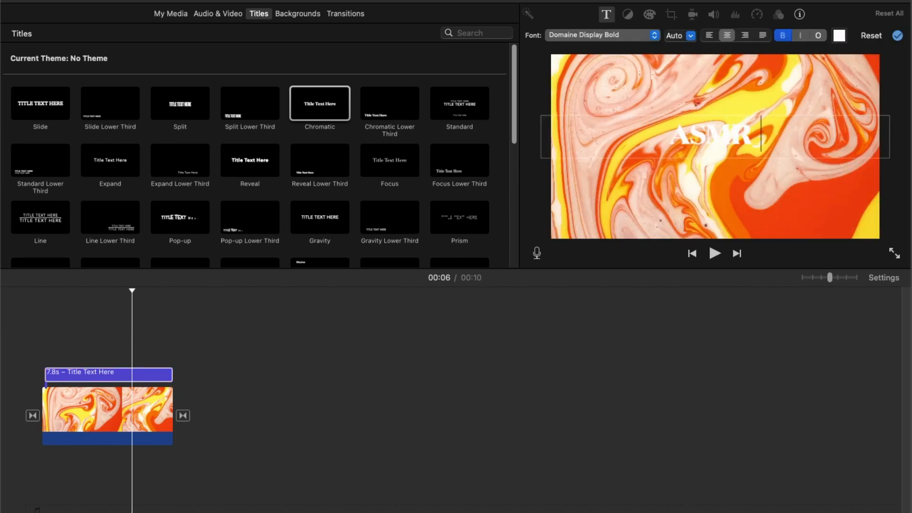
text(FREQUQ)
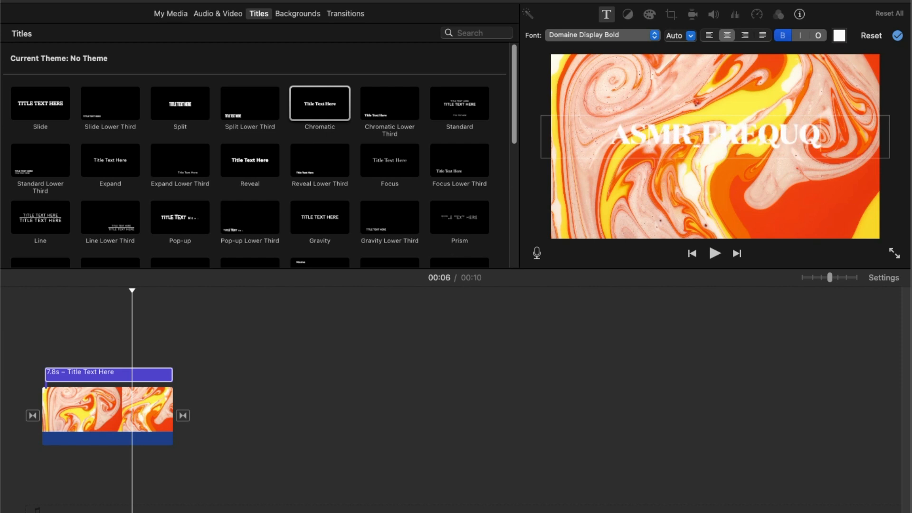
key(BackSpace)
text(E)
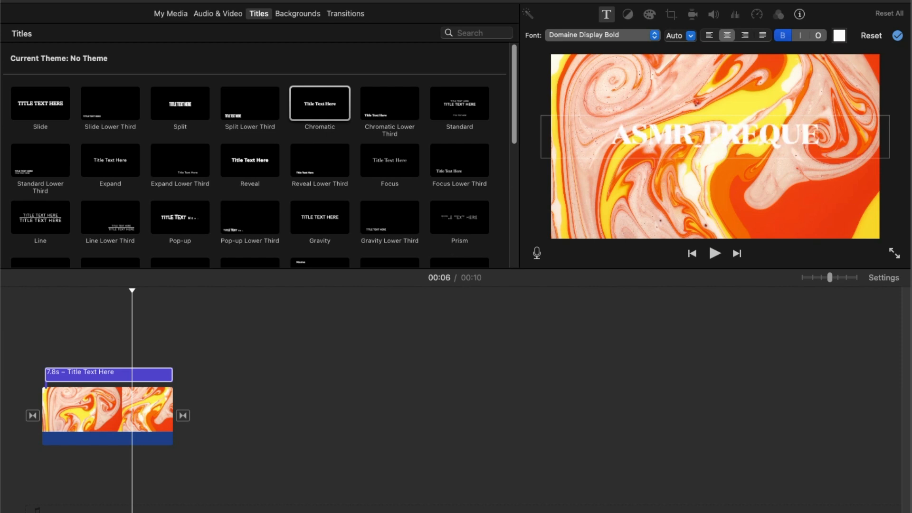
Step: Set the title text colour to black and play back the clip to preview it
click(151, 374)
double_click(151, 374)
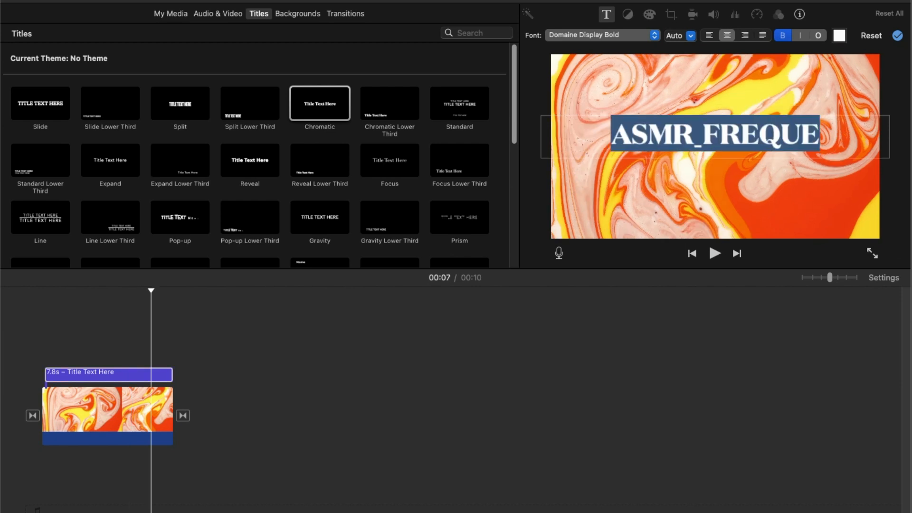
click(839, 35)
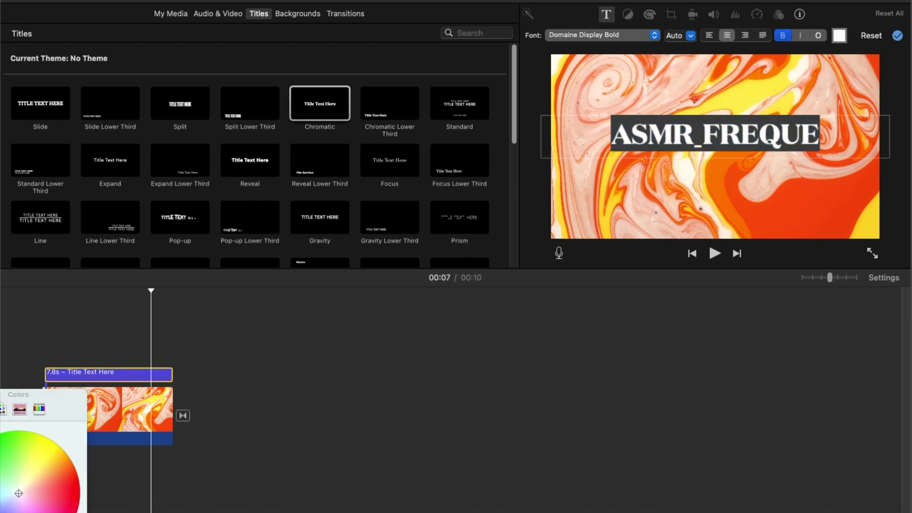
drag(47, 395, 524, 184)
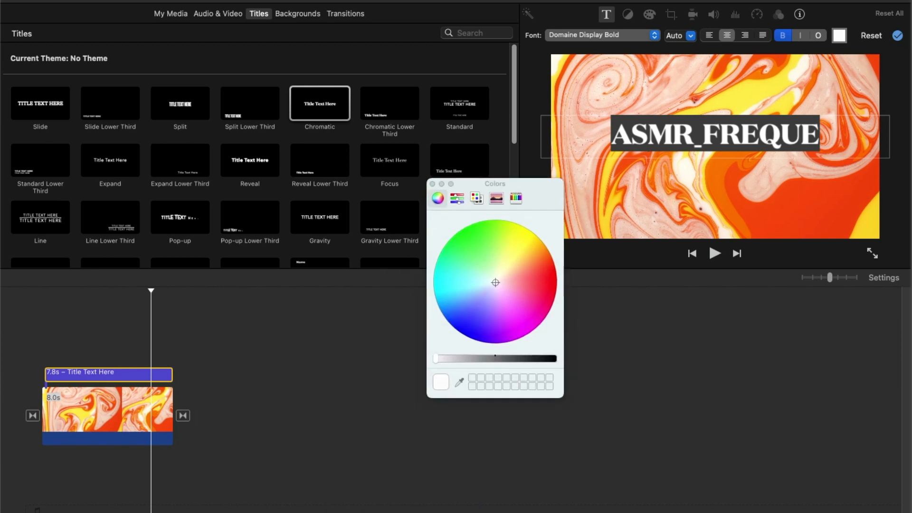
drag(436, 359, 554, 358)
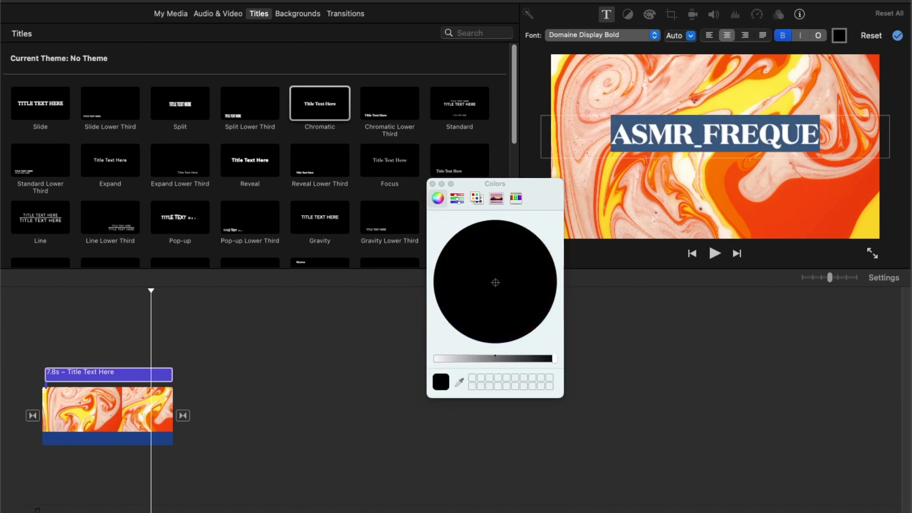
click(433, 184)
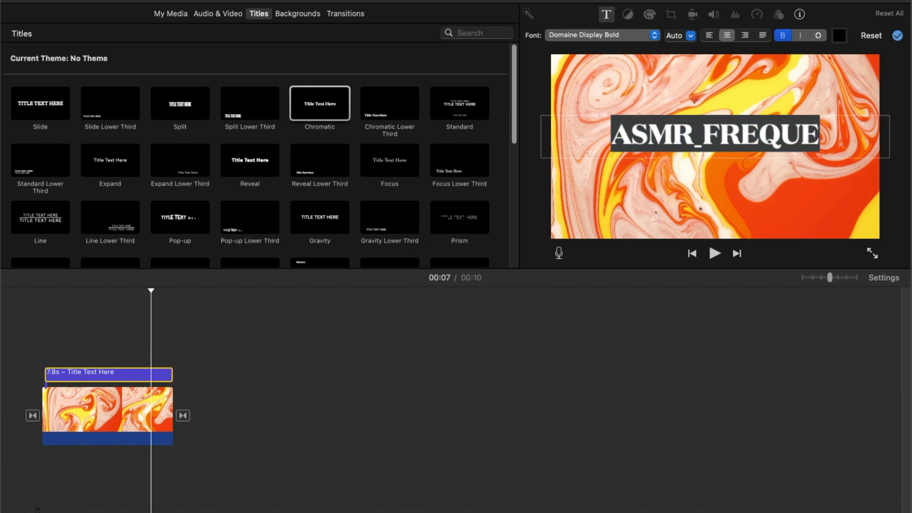
click(25, 352)
key(space)
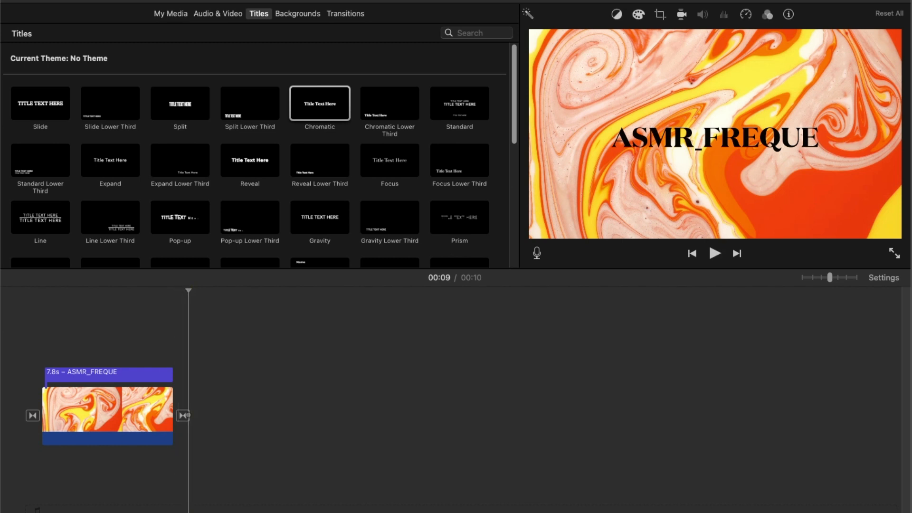
Step: Set the title's font size to 212
double_click(121, 375)
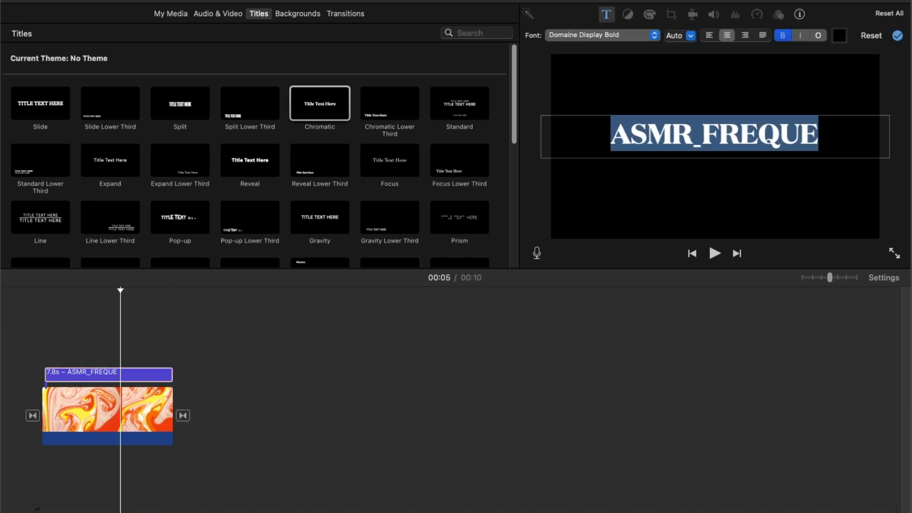
click(672, 134)
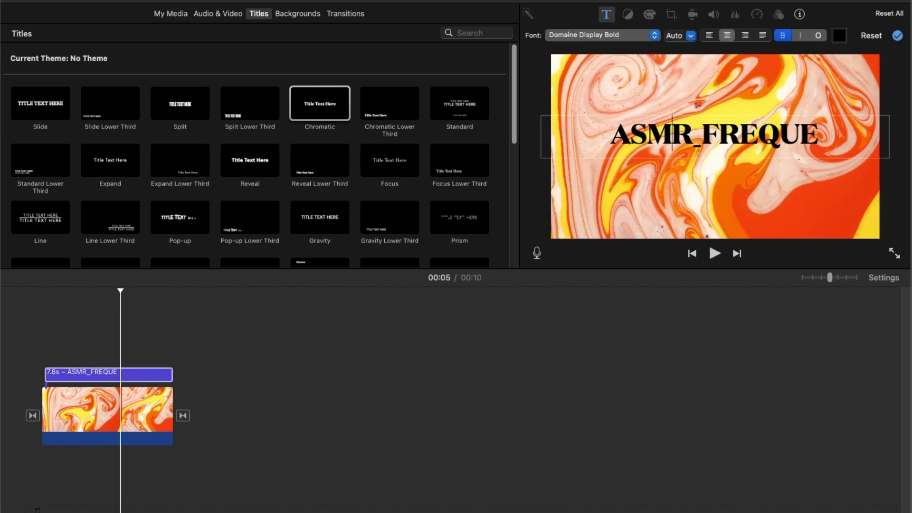
drag(819, 135, 611, 134)
click(691, 36)
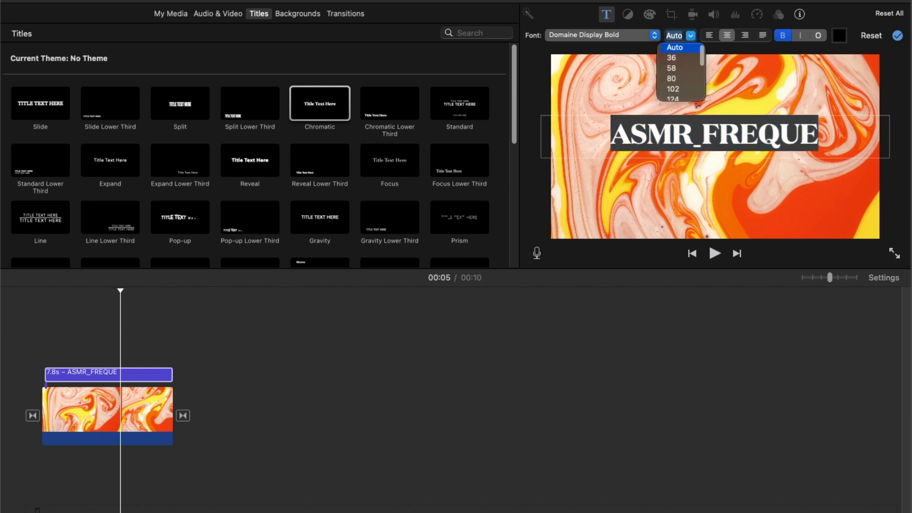
click(672, 89)
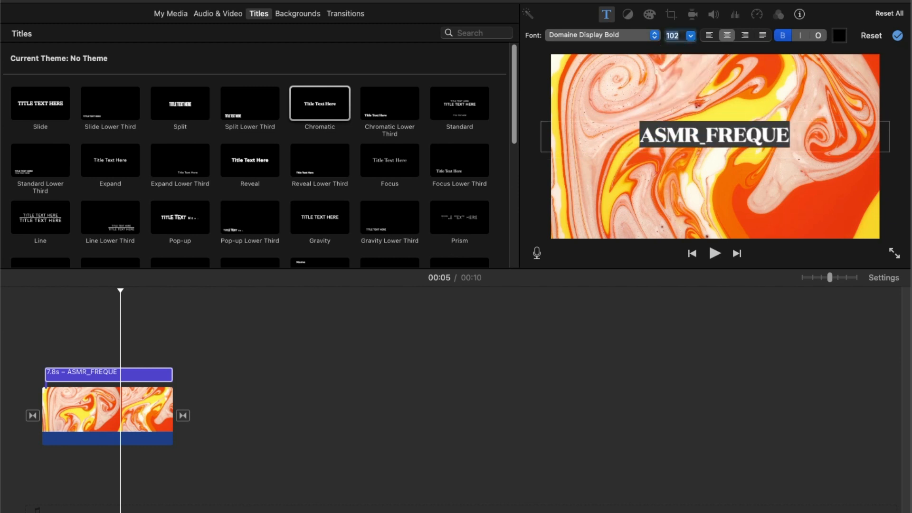
click(691, 36)
scroll(673, 78, down, 1)
click(673, 91)
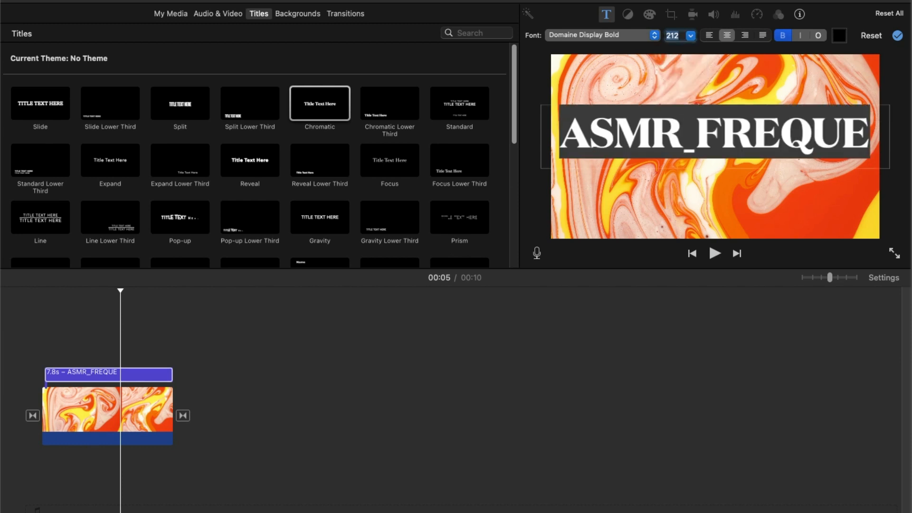
click(735, 346)
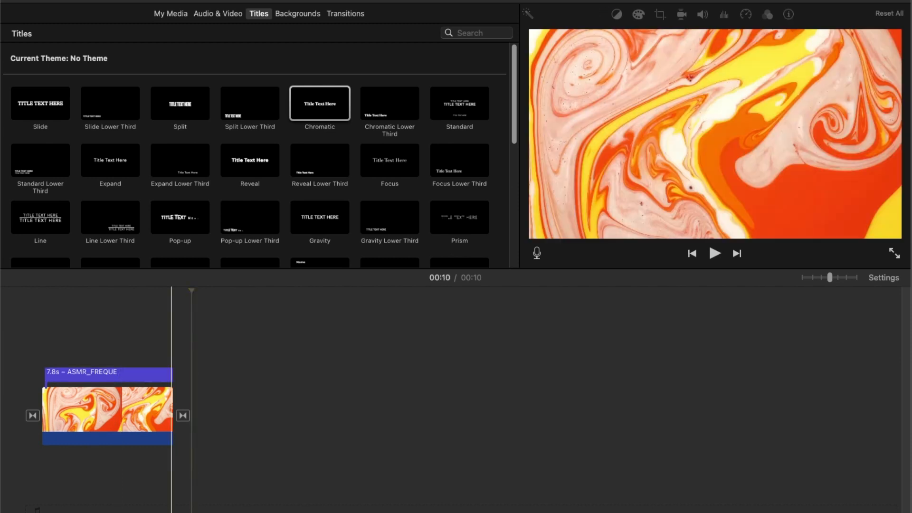
Step: Export the movie as a file named Asmr_Frequeu_Bumper03 to the Desktop
click(70, 373)
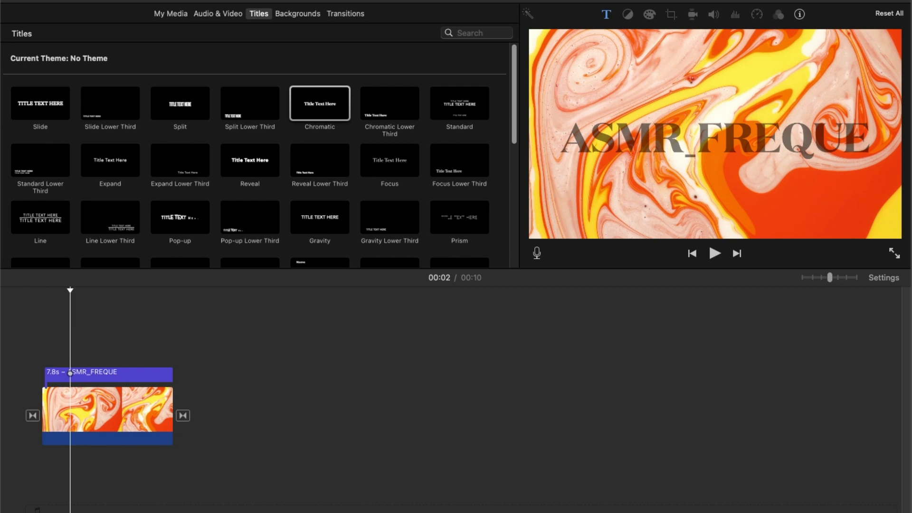
click(1, 1)
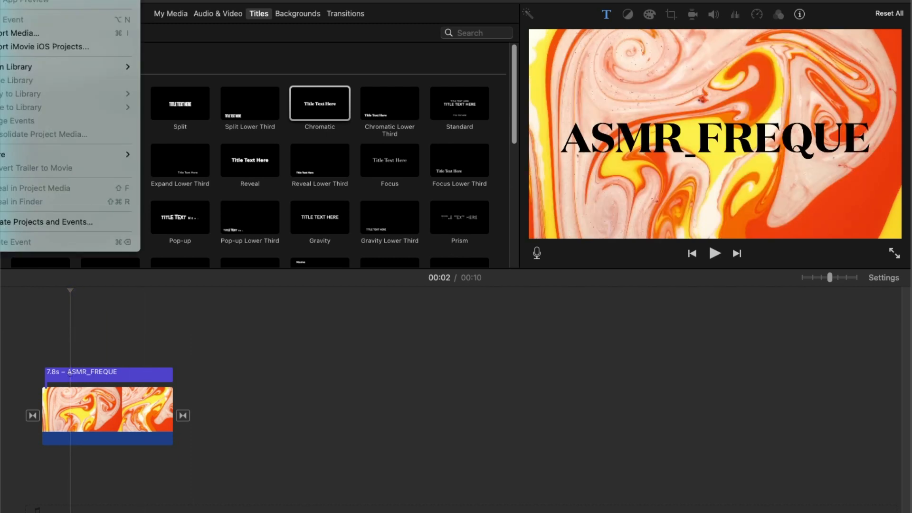
mouse_move(95, 154)
click(163, 232)
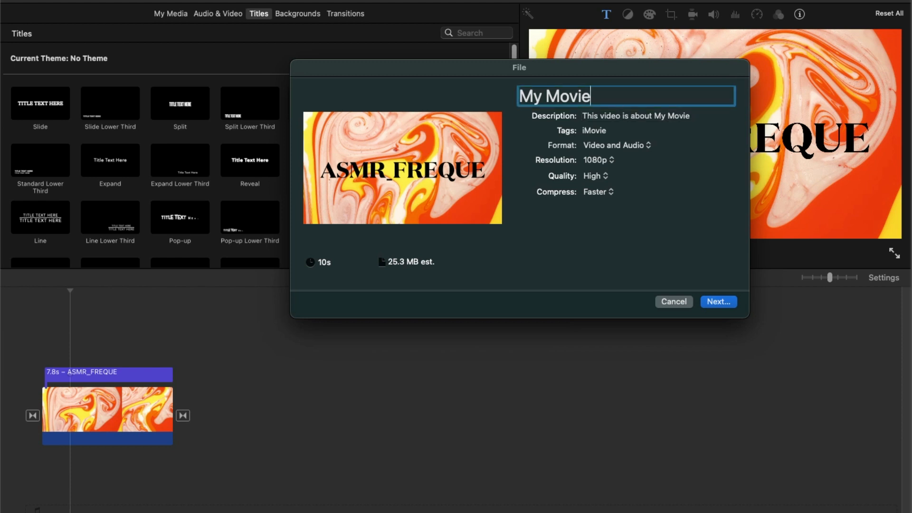
text(Asmr)
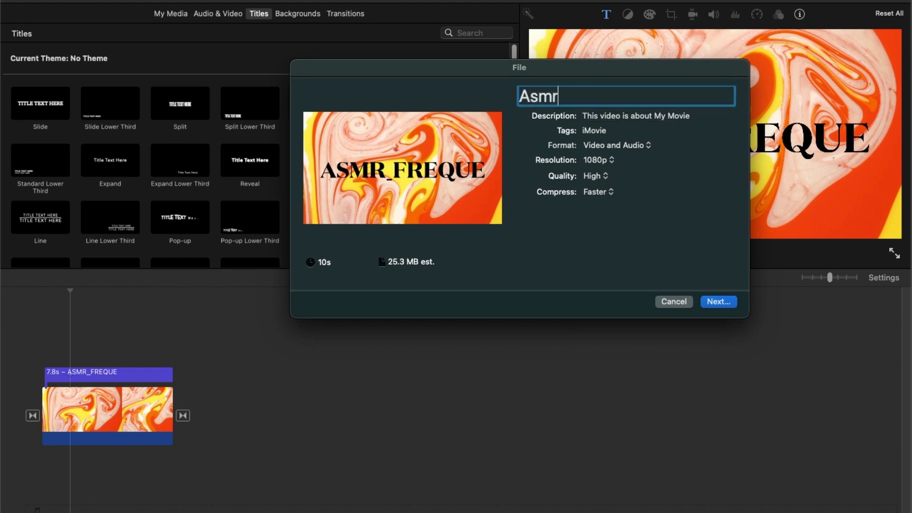
text(_Frequeu_)
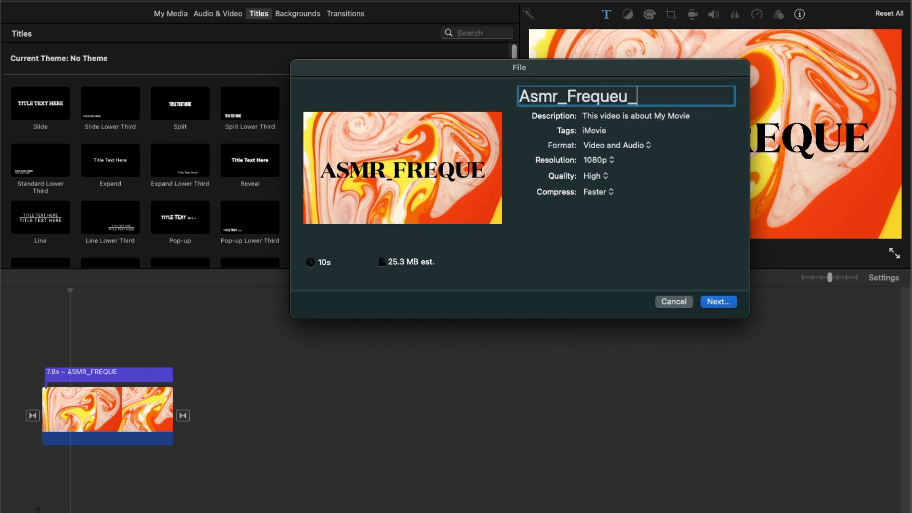
text(Bumper03)
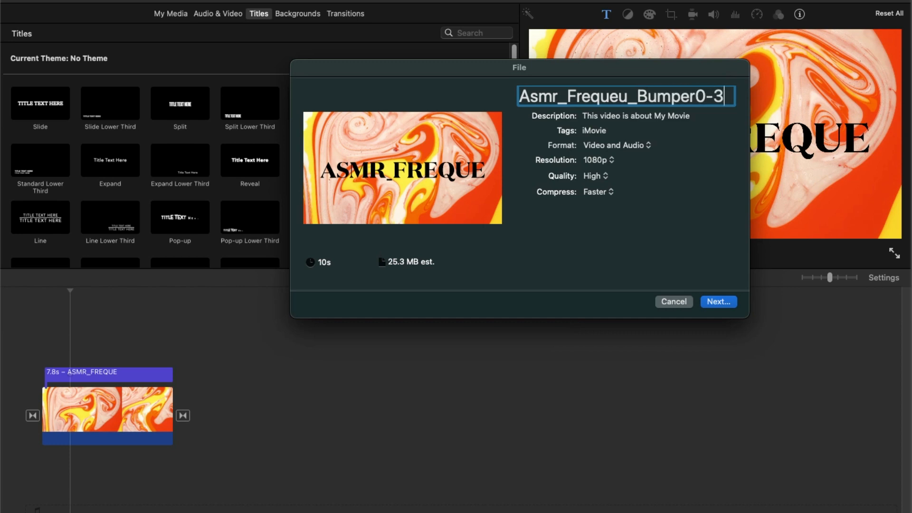
key(Return)
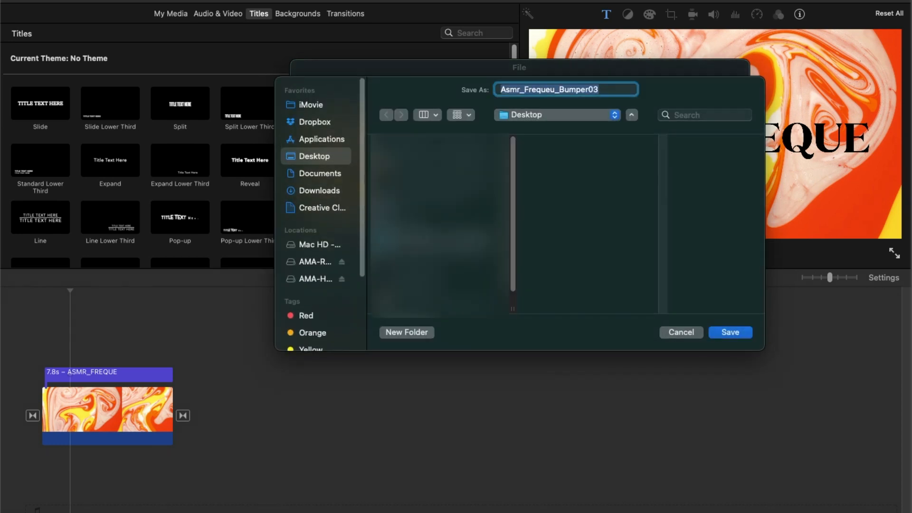
key(Return)
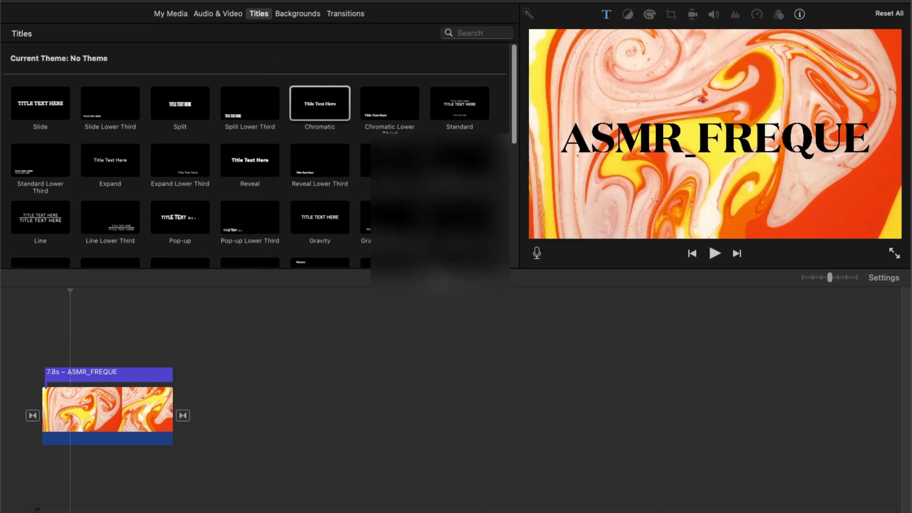